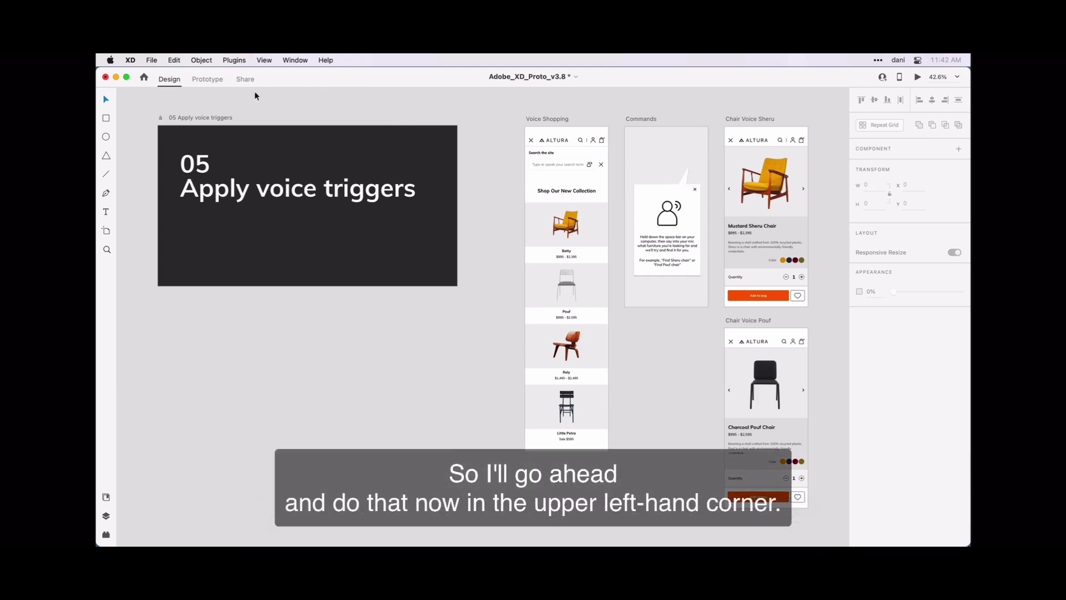
Switch Adobe XD from Design to Prototype mode.
left_click(206, 80)
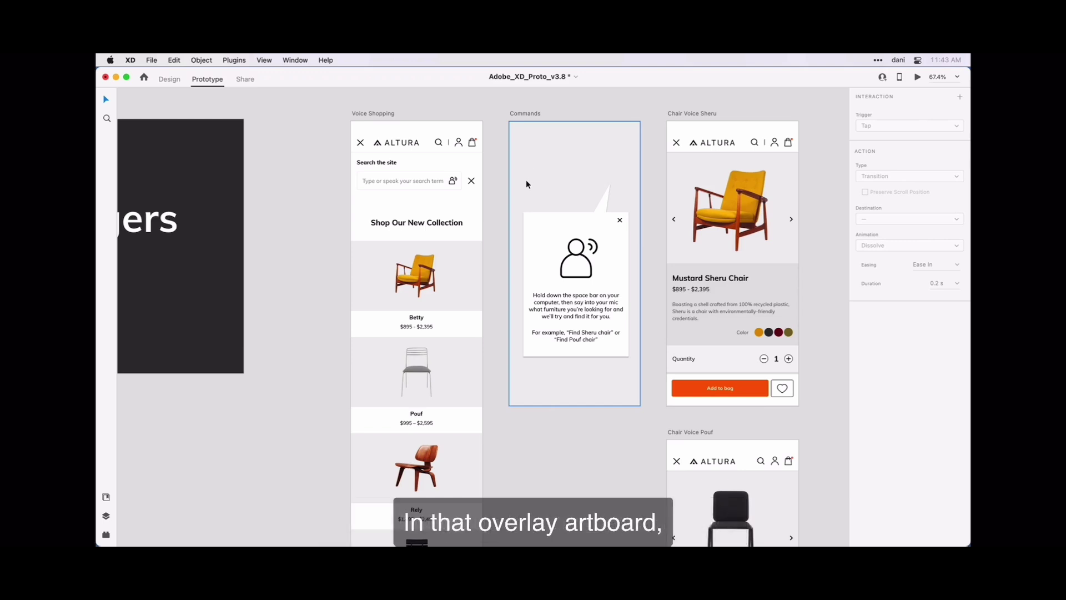
left_click(535, 221)
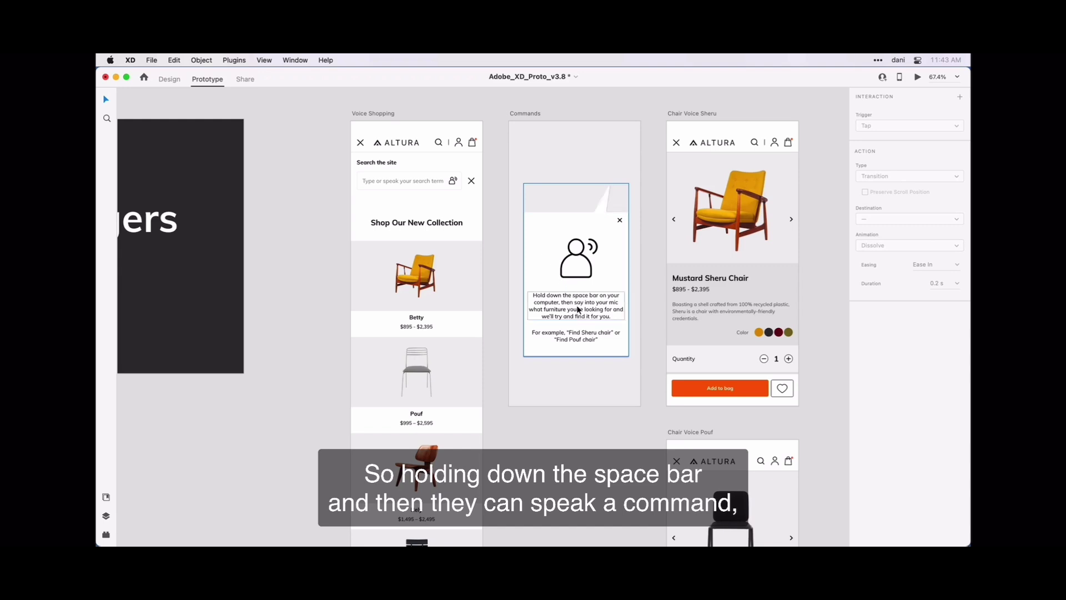
left_click(598, 366)
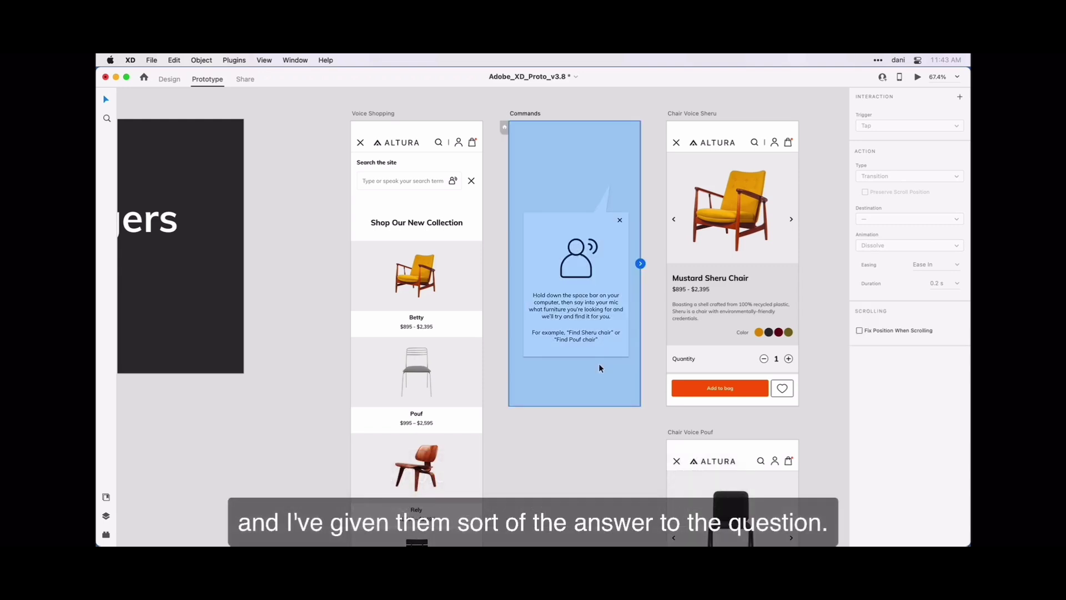
left_click(598, 430)
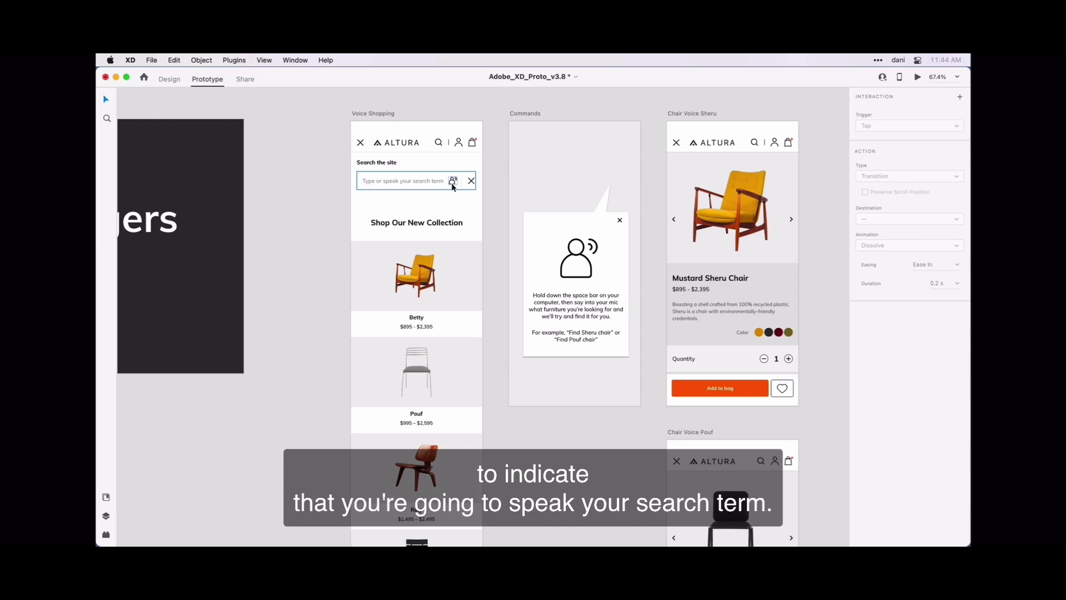
Select the search field and drill into its ico-voice microphone icon, with the layer list shown.
left_click(453, 188)
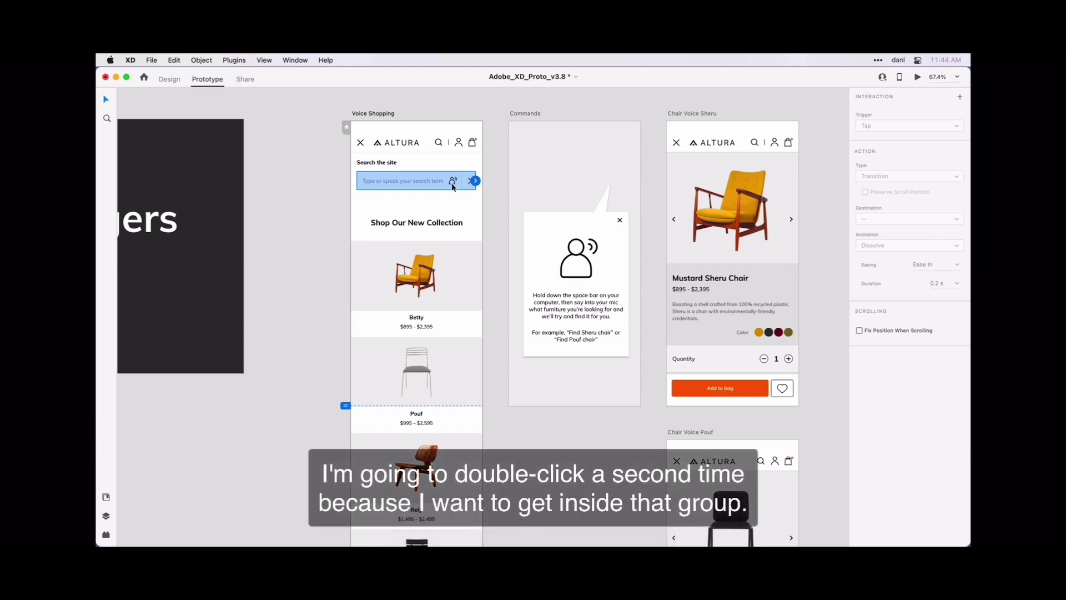
double_click(453, 187)
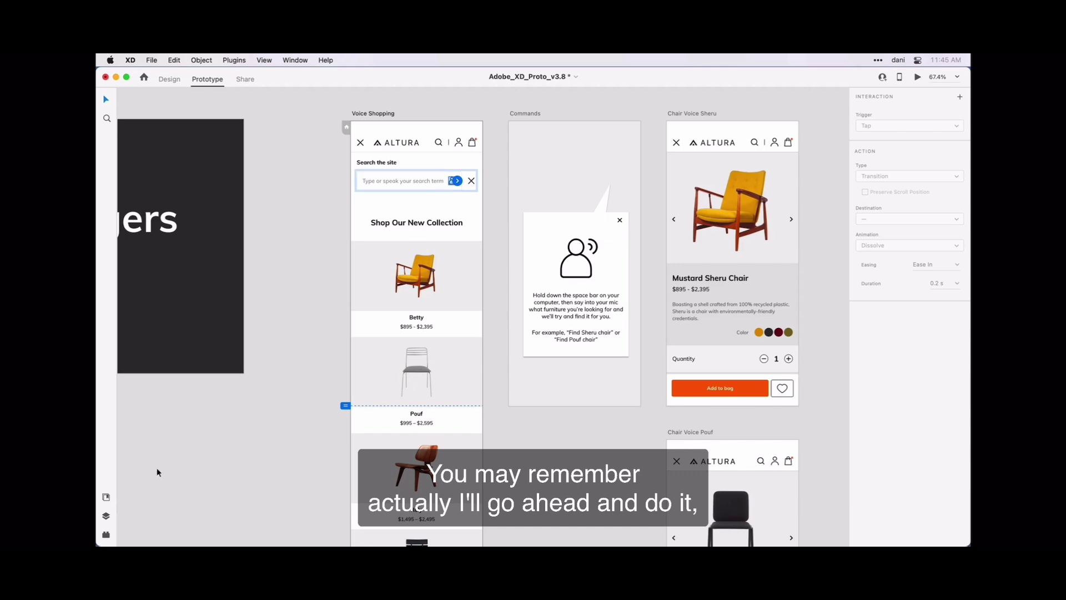
left_click(105, 517)
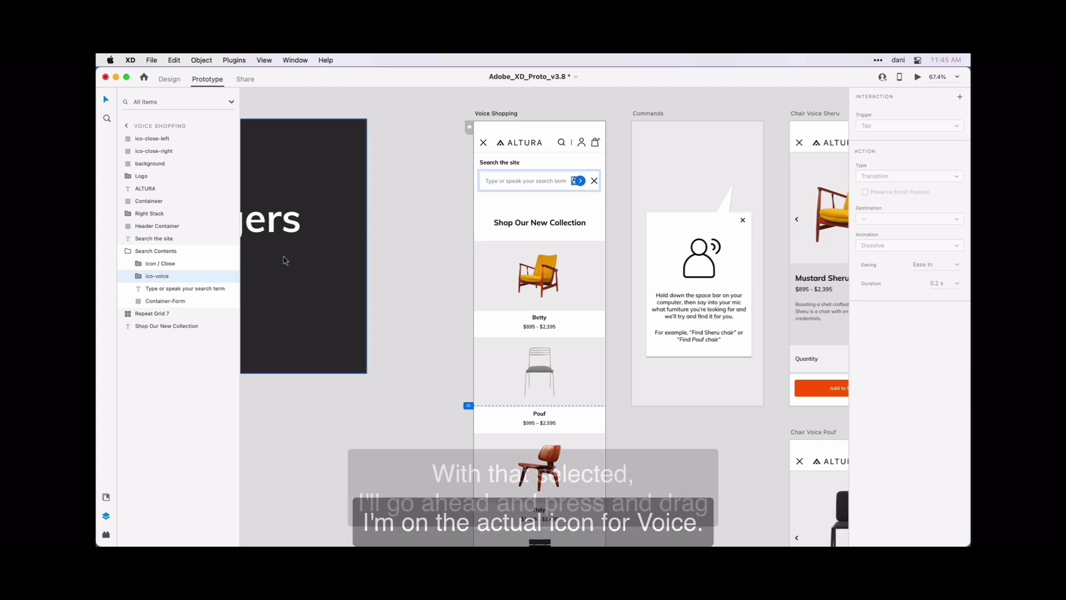
Wire the ico-voice layer to the Commands artboard, then pan to bring Commands and the chairs into view.
left_click(158, 278)
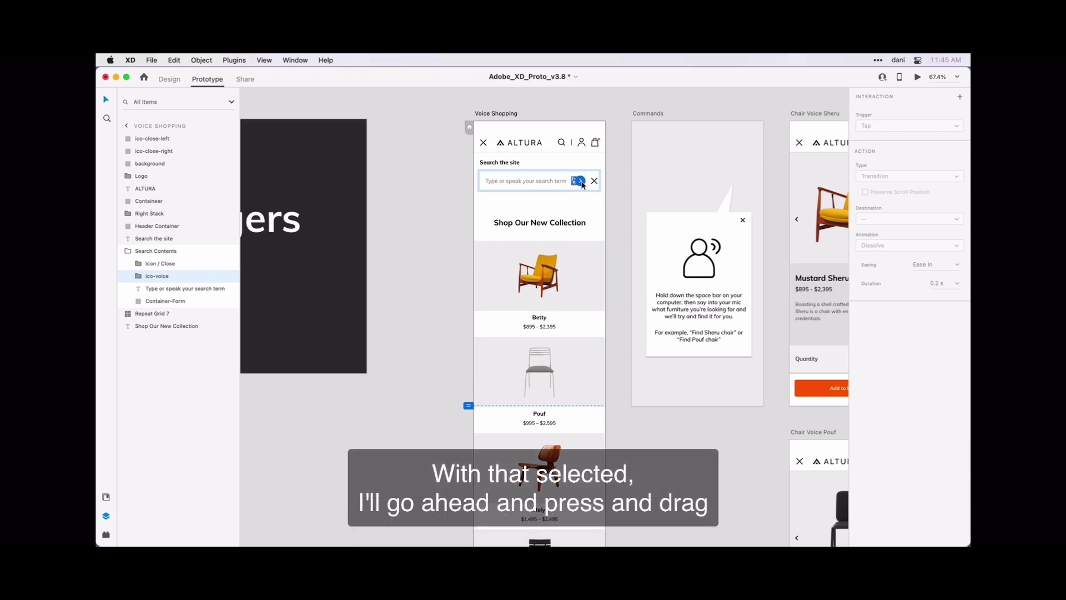
left_click_drag(582, 184, 689, 165)
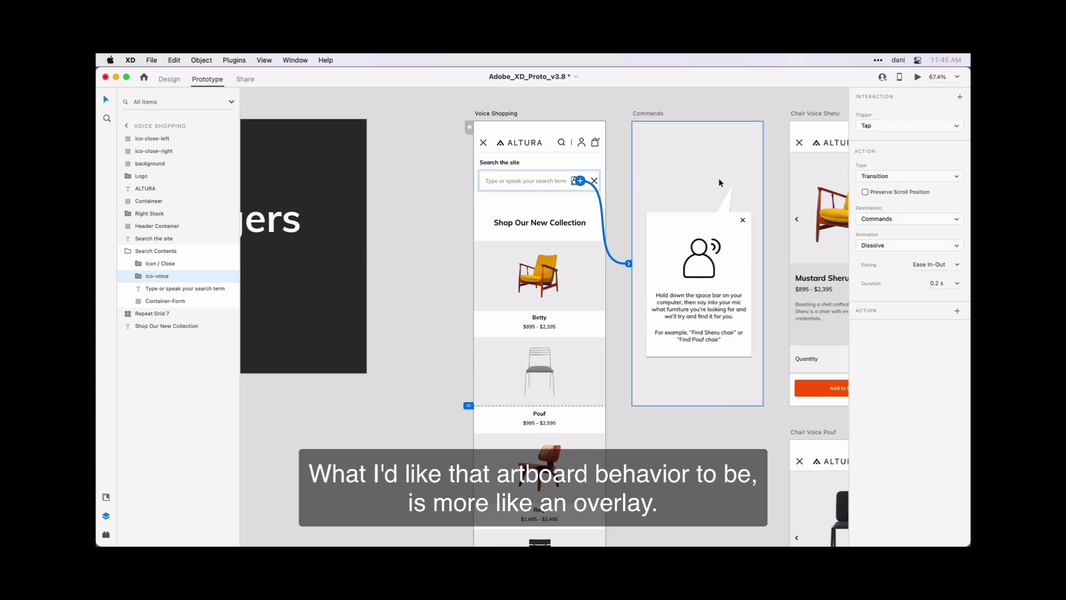
key("space")
left_click_drag(719, 177, 575, 176)
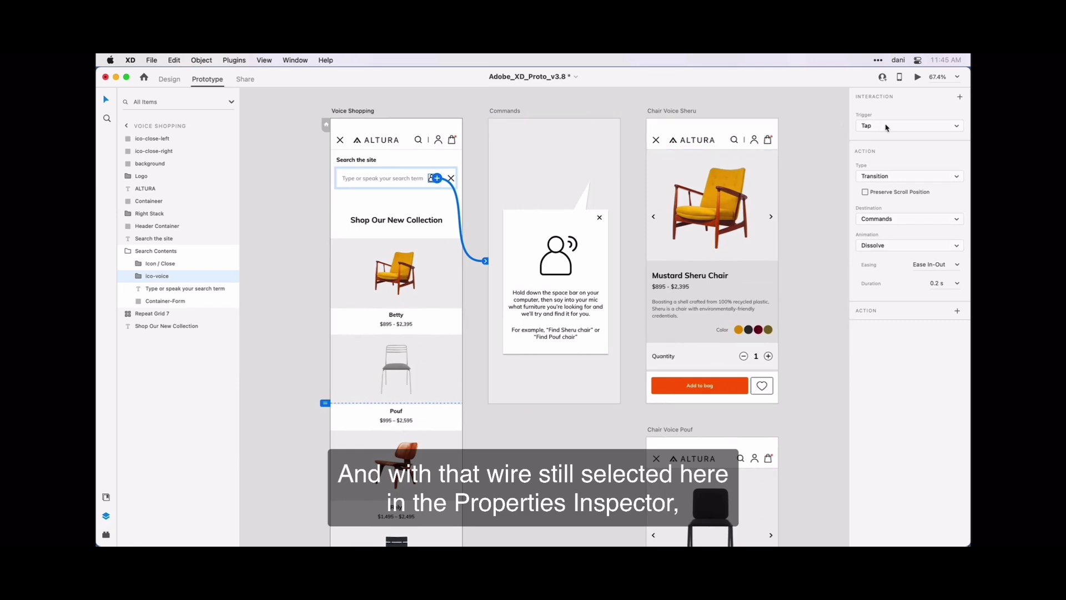
Change the voice icon's tap action from Transition to Overlay showing Commands.
left_click(908, 176)
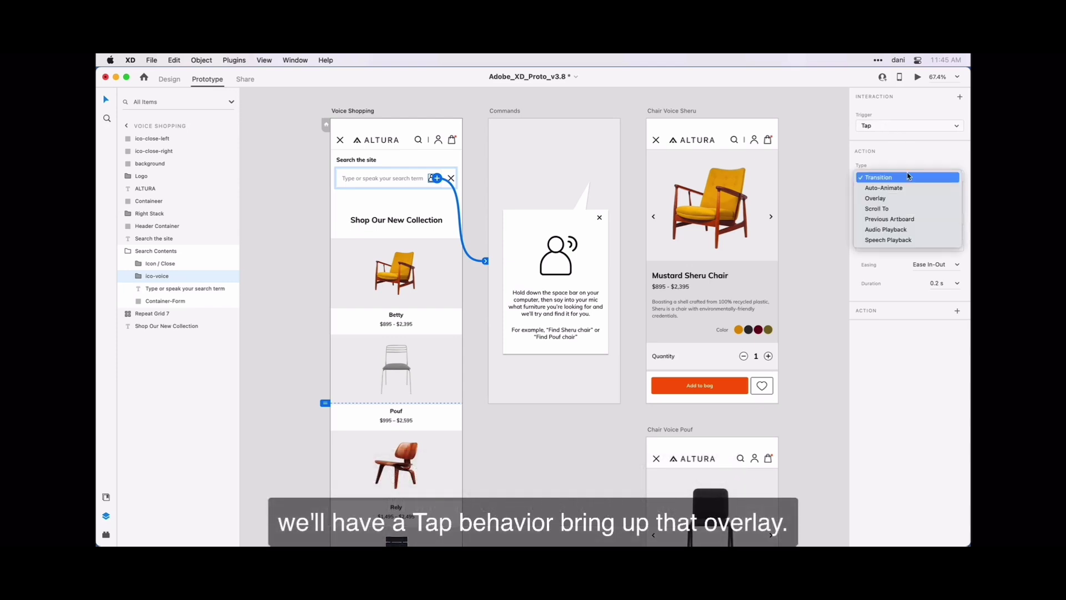
left_click(906, 198)
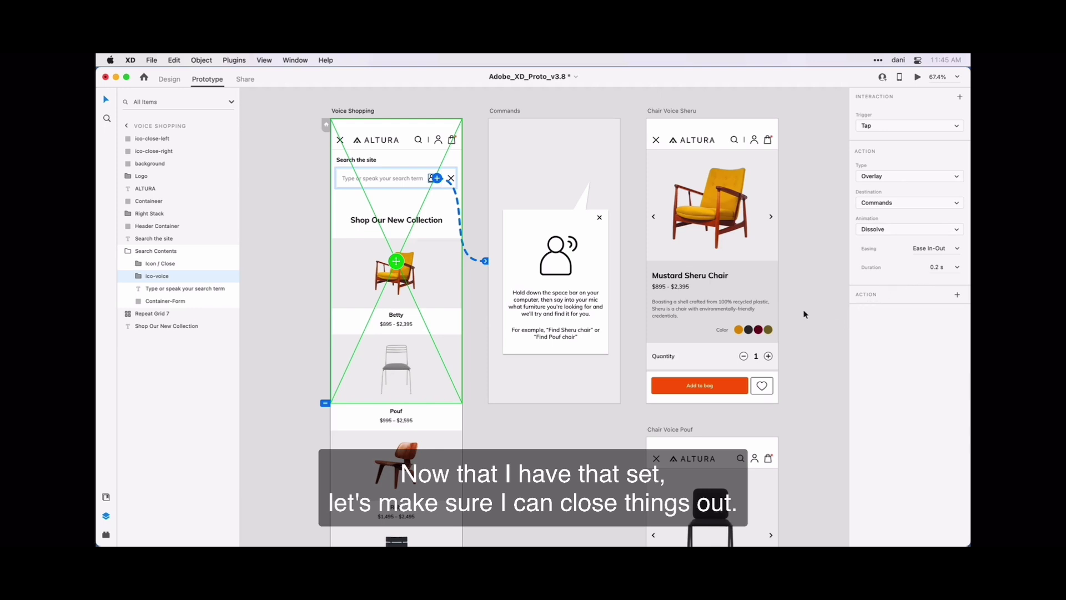
Select the Commands popup group and drill into Icon / Close inside Group 75140.
left_click(601, 221)
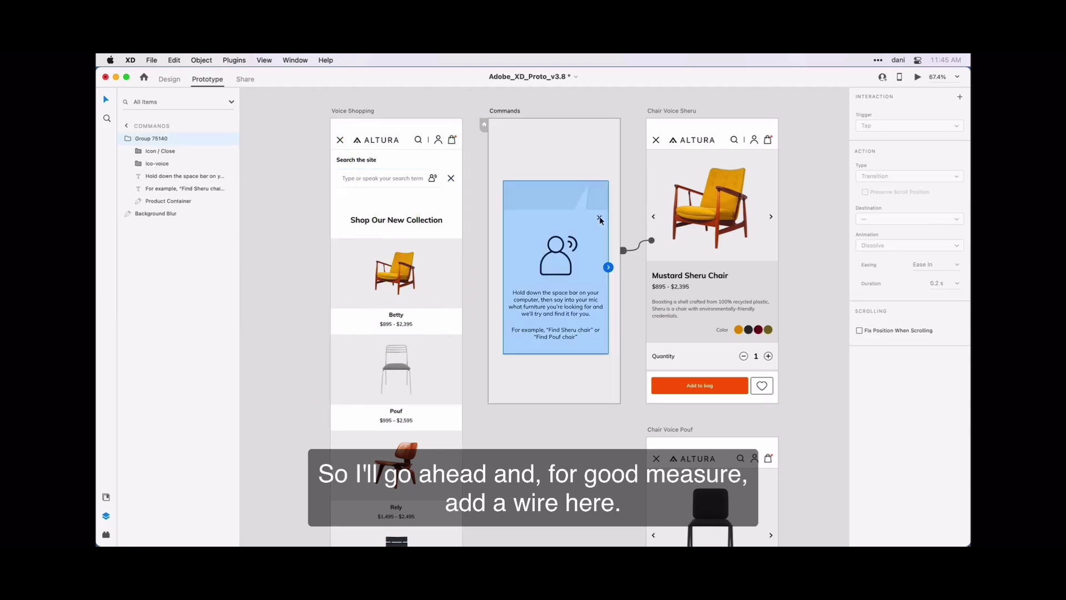
double_click(601, 221)
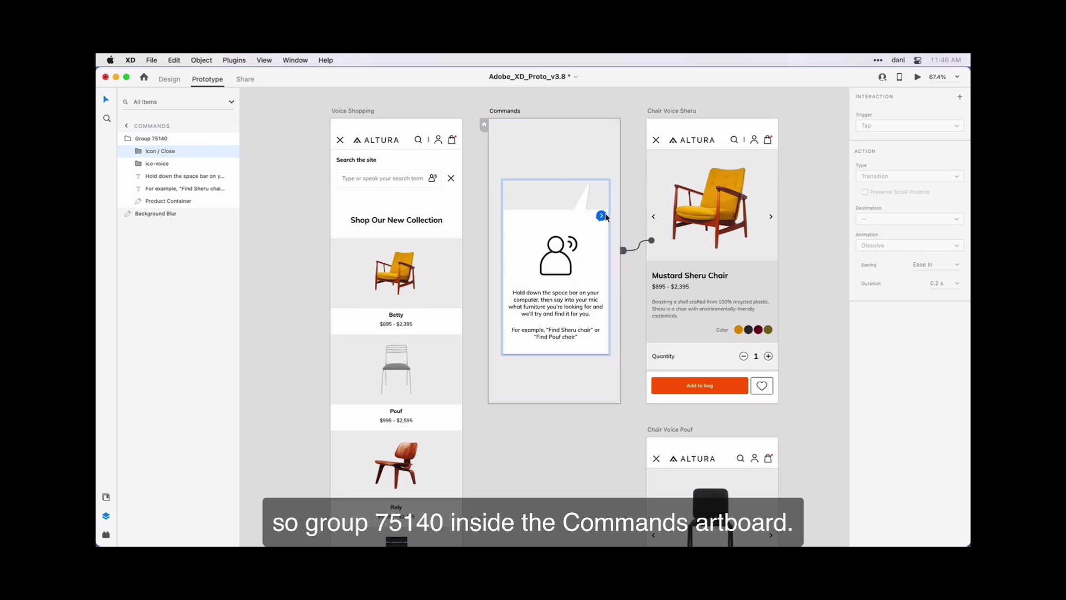
Wire the close icon to Voice Shopping with a Previous Artboard action, then select Commands.
left_click(603, 217)
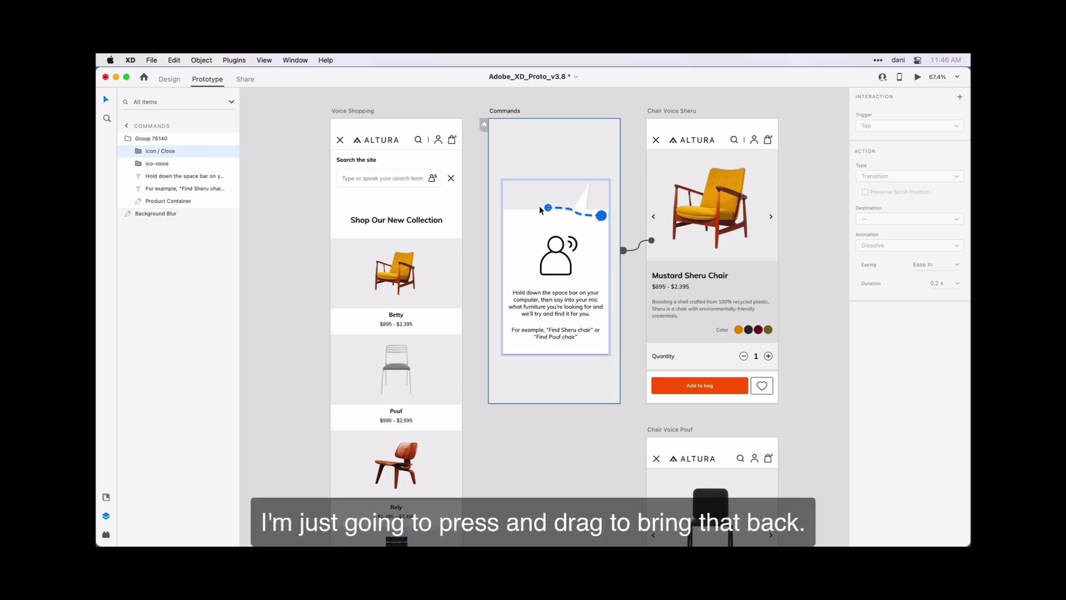
left_click_drag(540, 210, 410, 212)
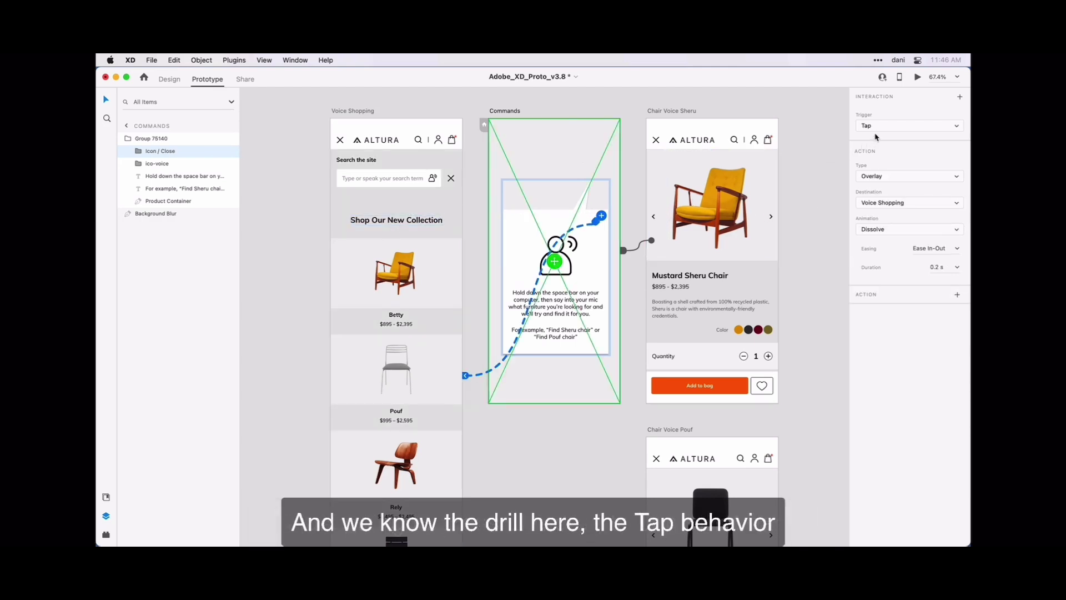
left_click(900, 176)
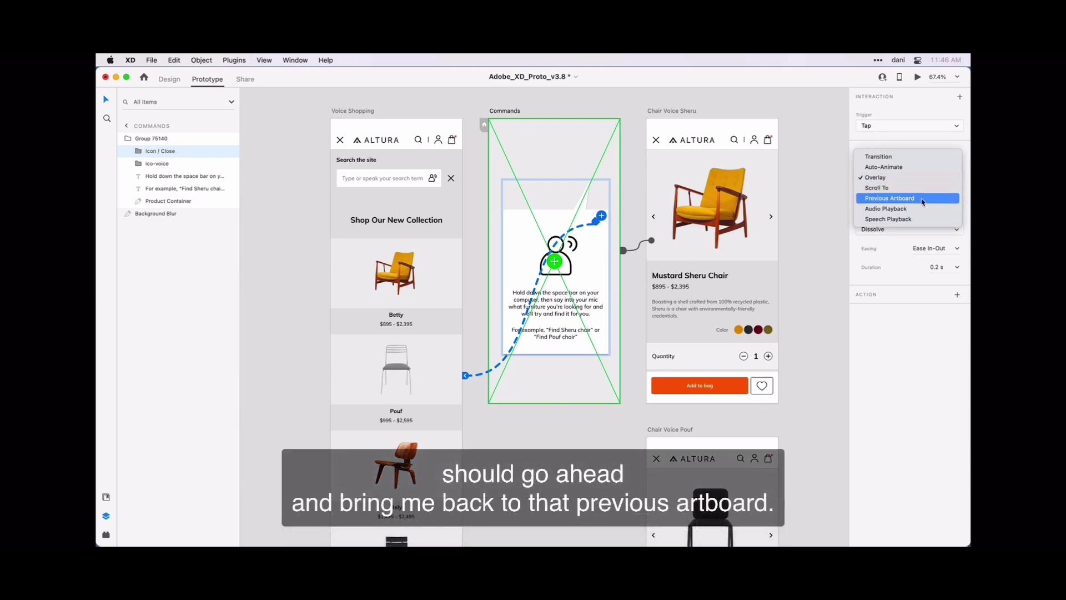
left_click(928, 201)
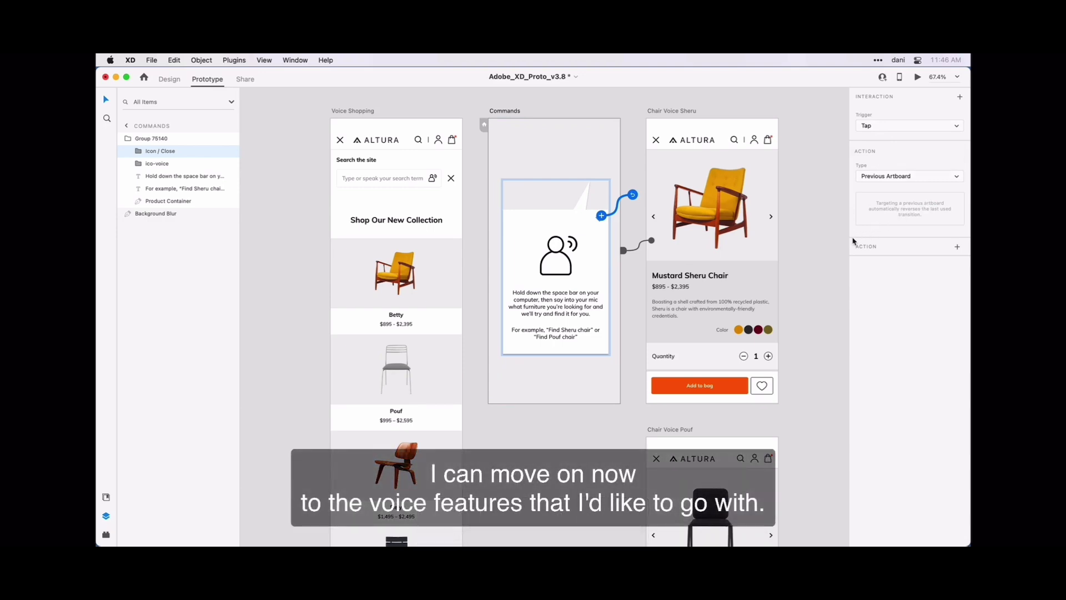
left_click(617, 206)
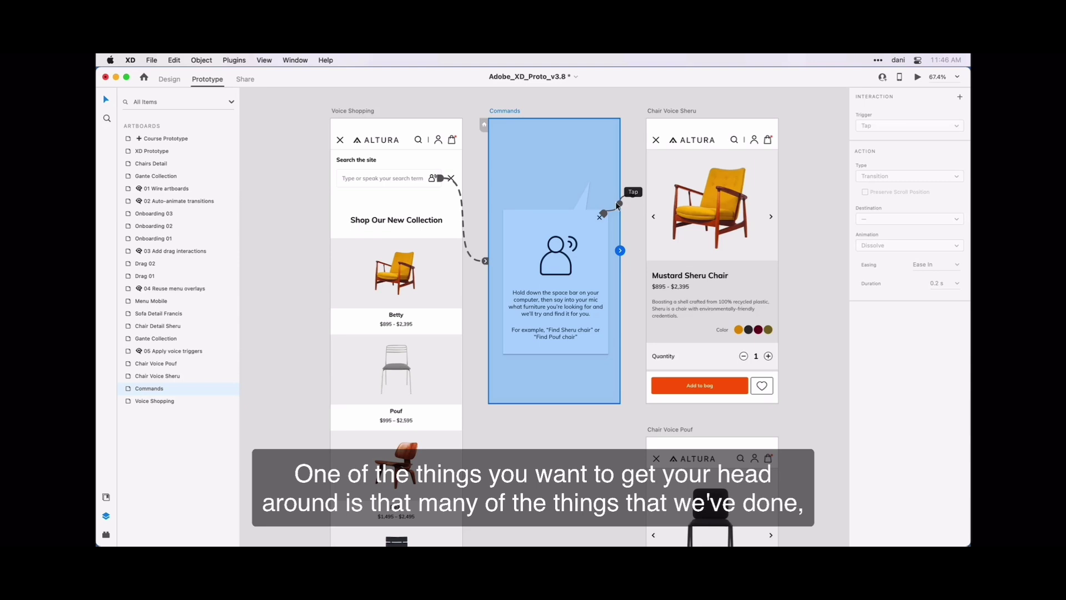
Detach the stray tap wire from Commands, then reselect the whole Commands artboard by its name.
left_click_drag(617, 205, 633, 194)
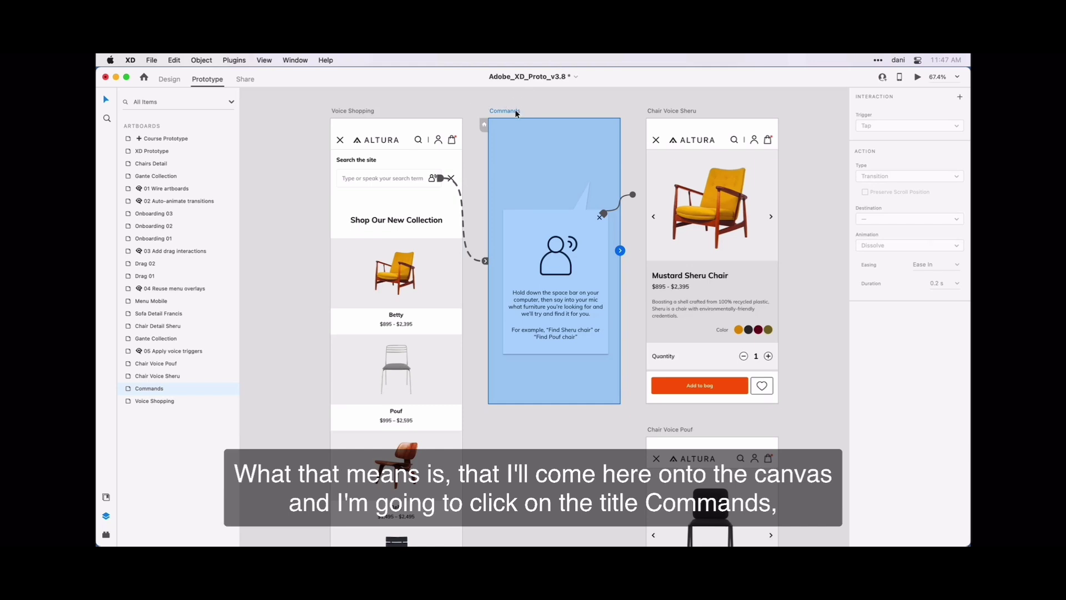
left_click(536, 105)
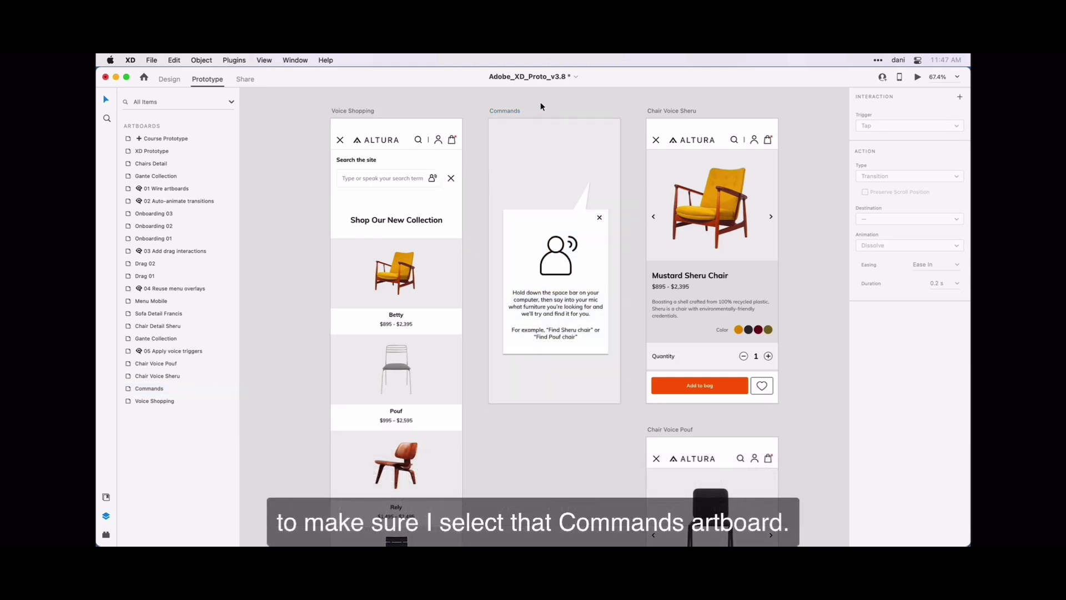
left_click(510, 111)
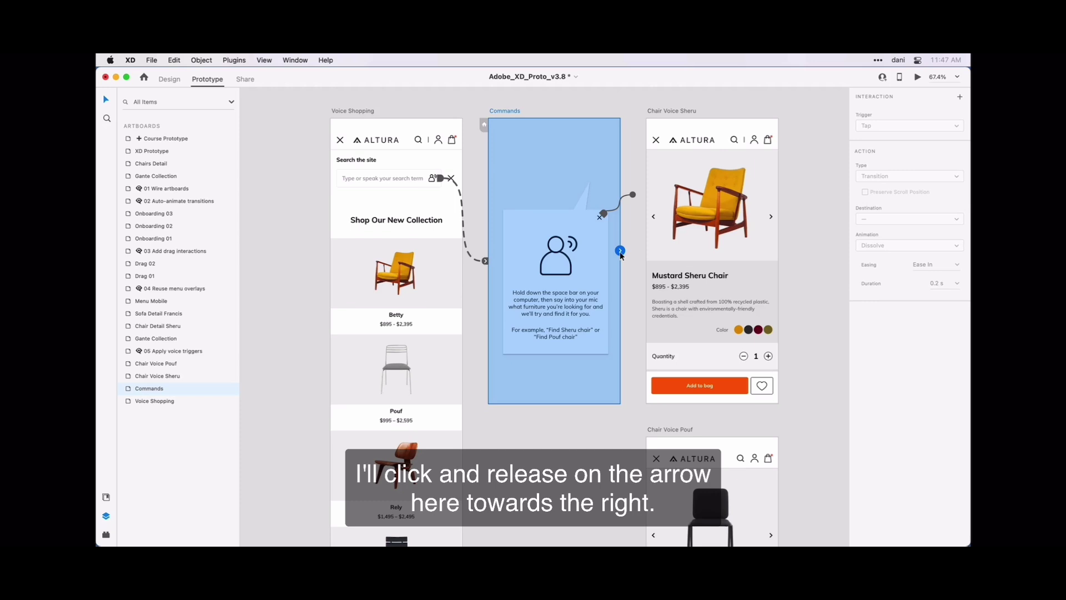
Add a new interaction from the Commands artboard with its trigger set to Voice.
left_click(621, 251)
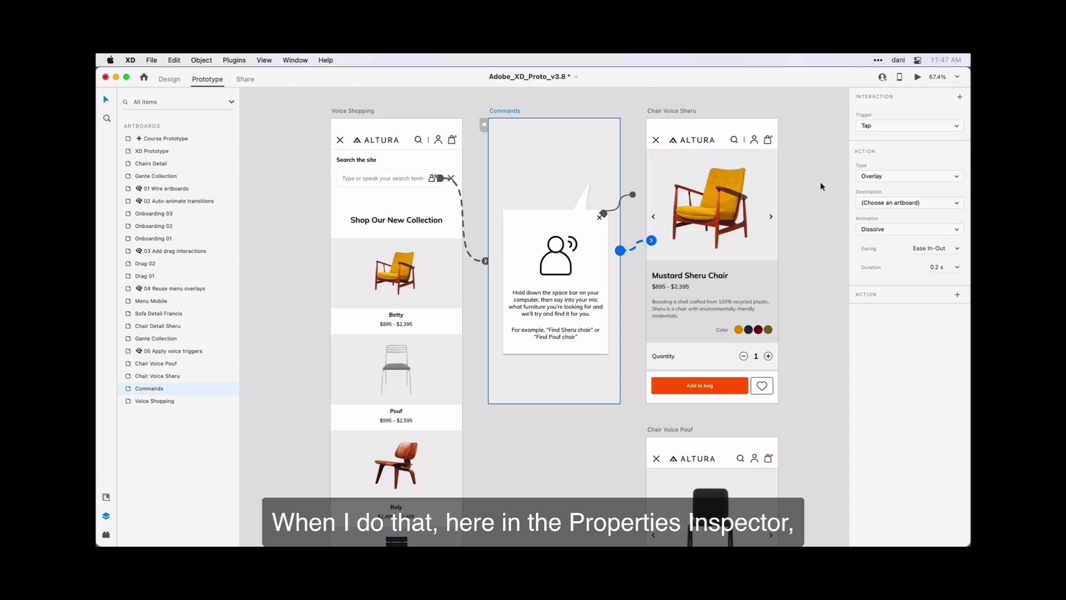
left_click(890, 127)
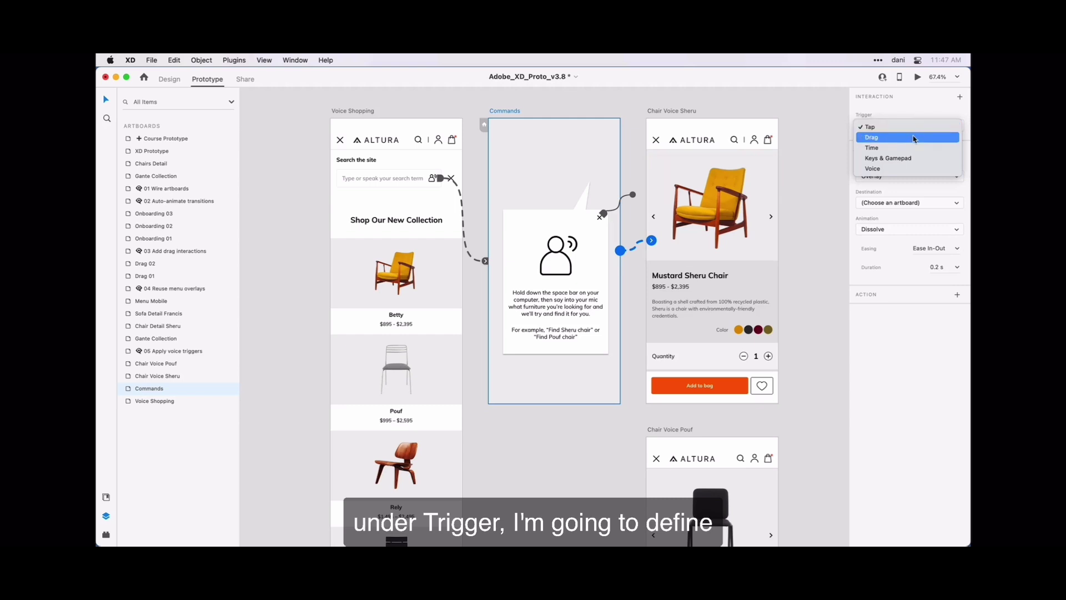
left_click(919, 171)
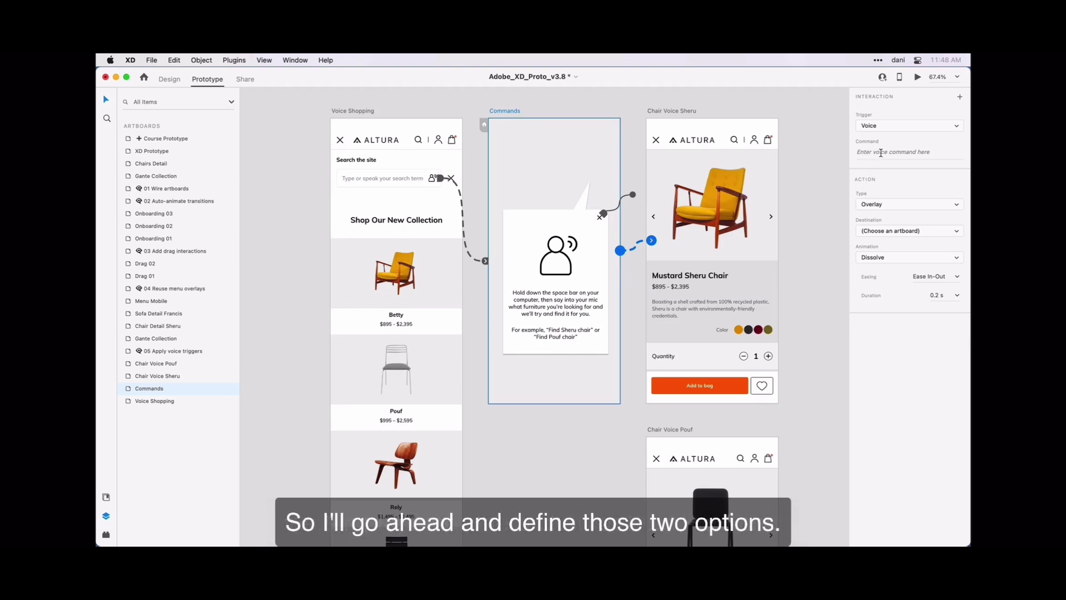
Enter 'Find Sheru Ch' as the voice interaction's command.
left_click(885, 152)
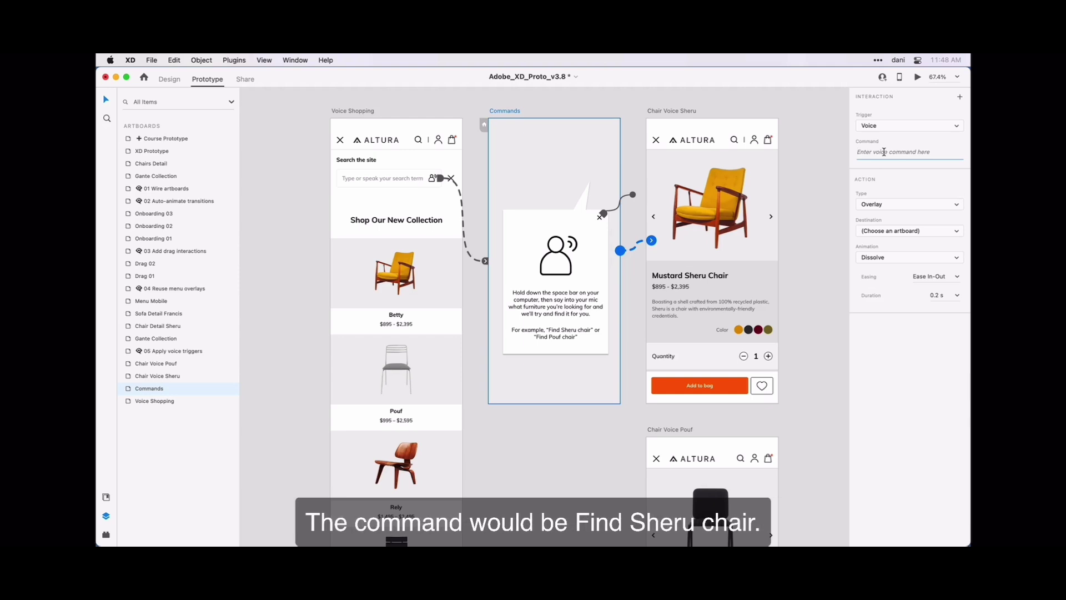
type("Find Sheru")
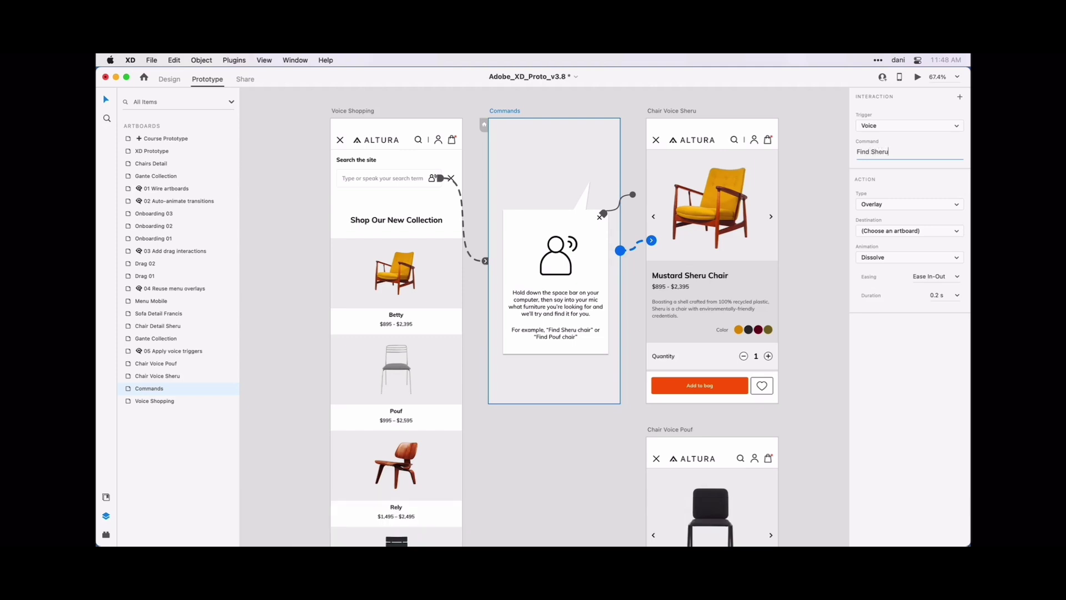
type(" Chair")
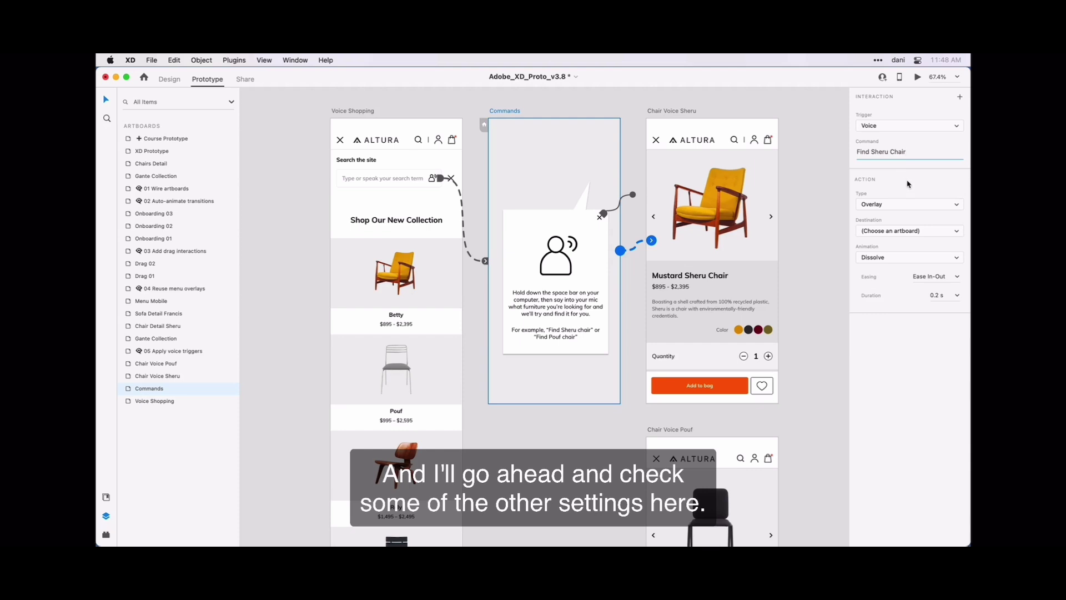
Change the voice action to a Transition with Chair Voice Sheru as its destination.
left_click(890, 207)
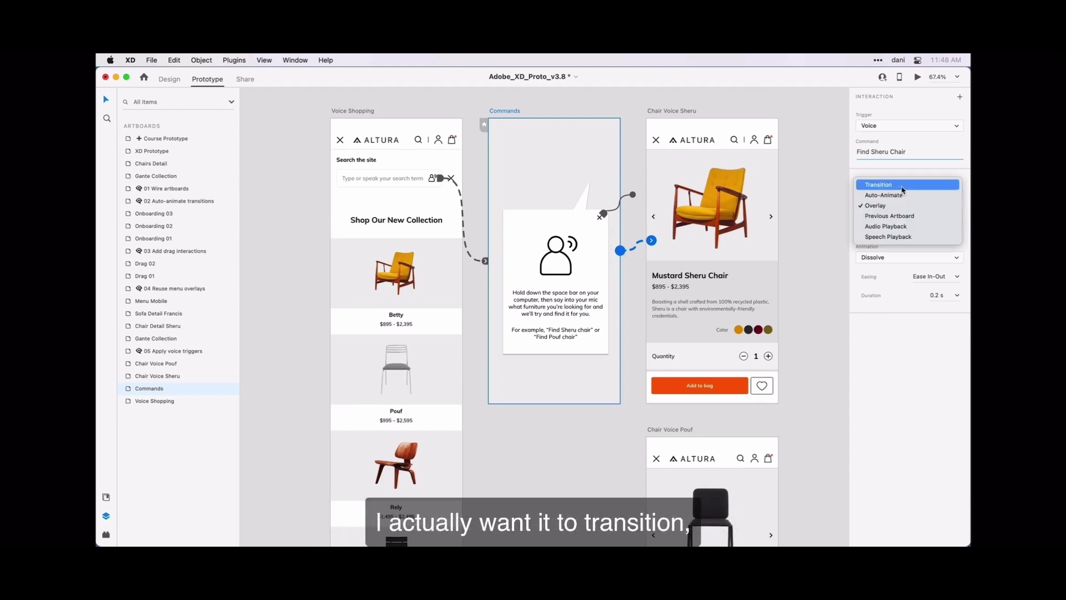
left_click(902, 188)
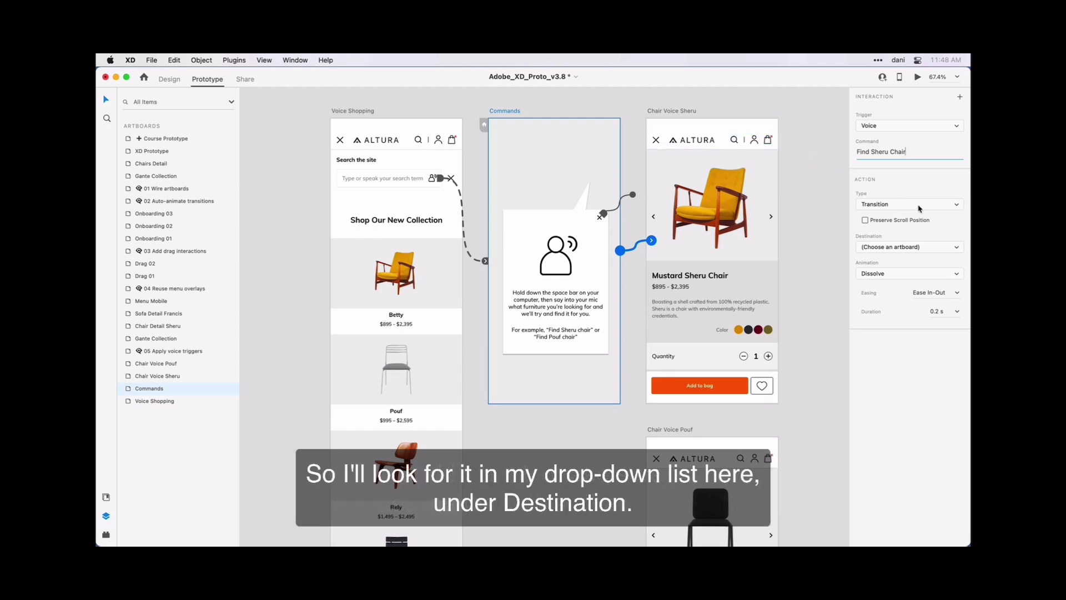
left_click(937, 251)
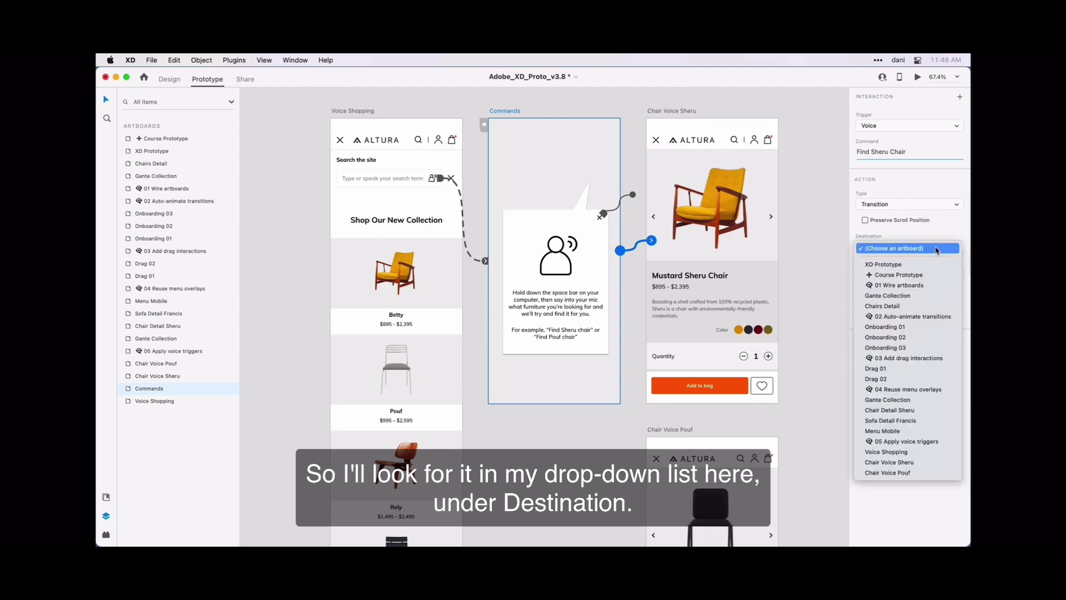
left_click(934, 468)
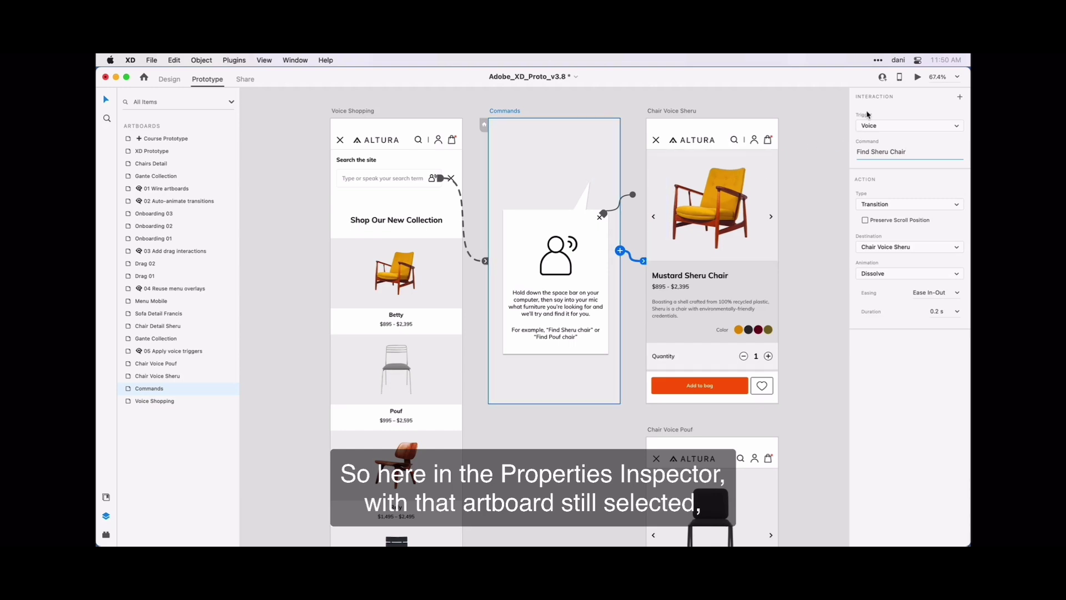
Add a second Voice-triggered interaction to the Commands artboard, ready for its command text.
left_click(961, 98)
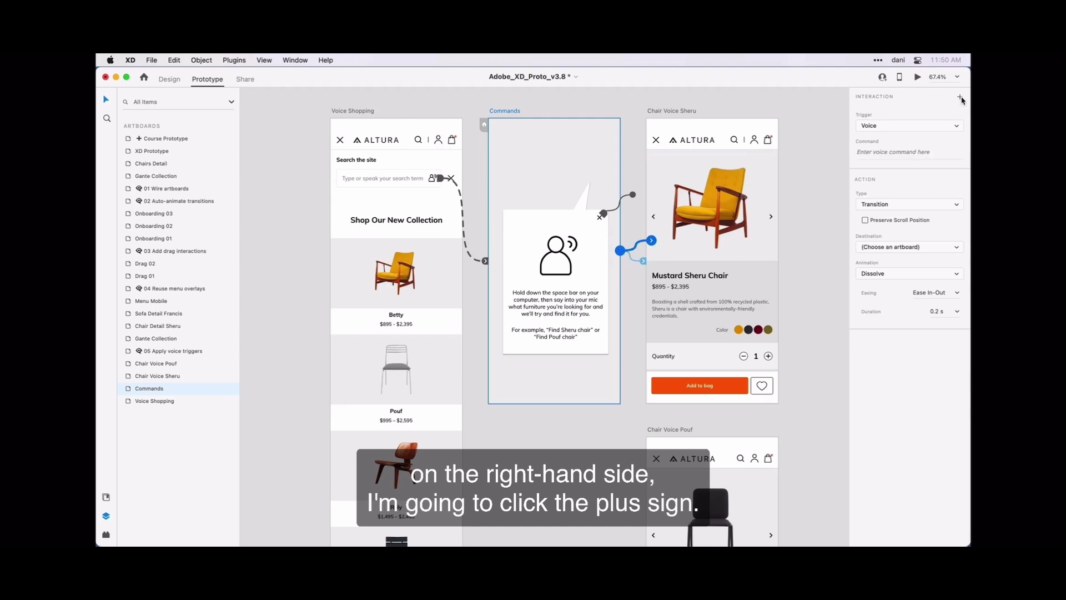
left_click(941, 127)
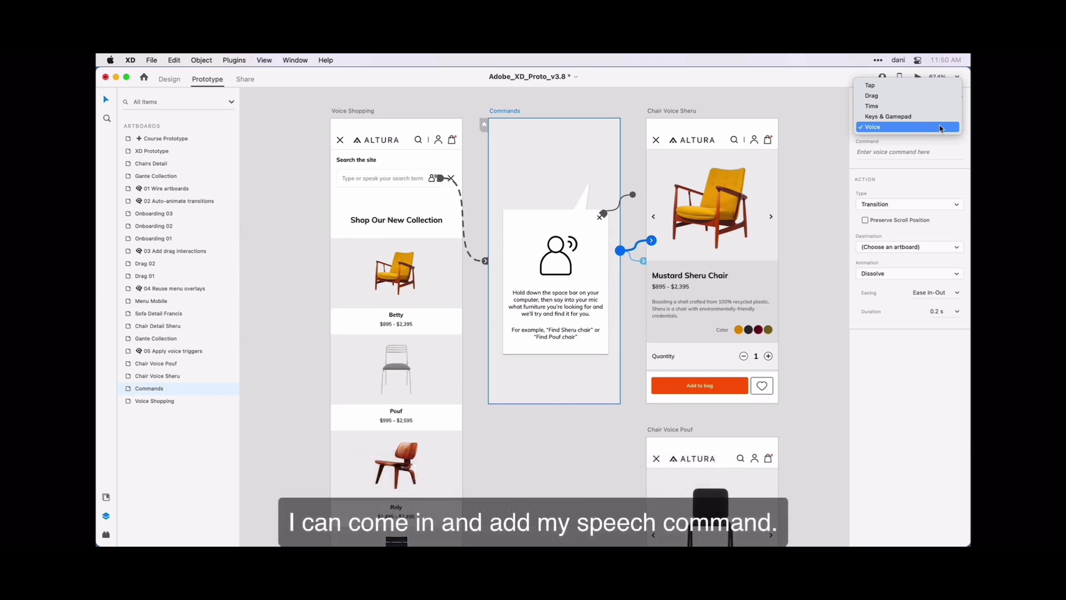
left_click(941, 128)
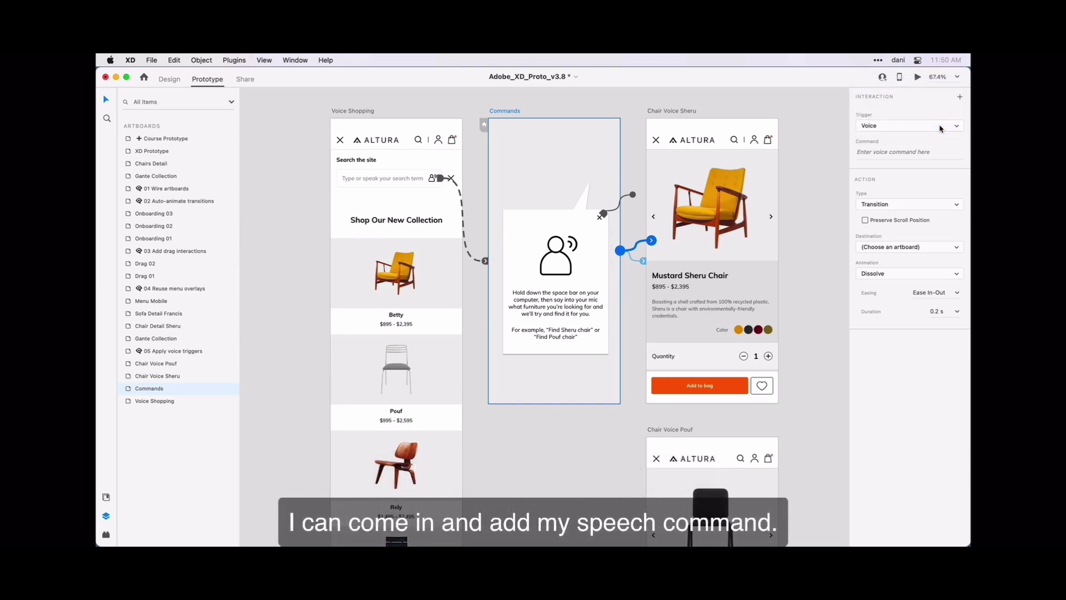
left_click(930, 155)
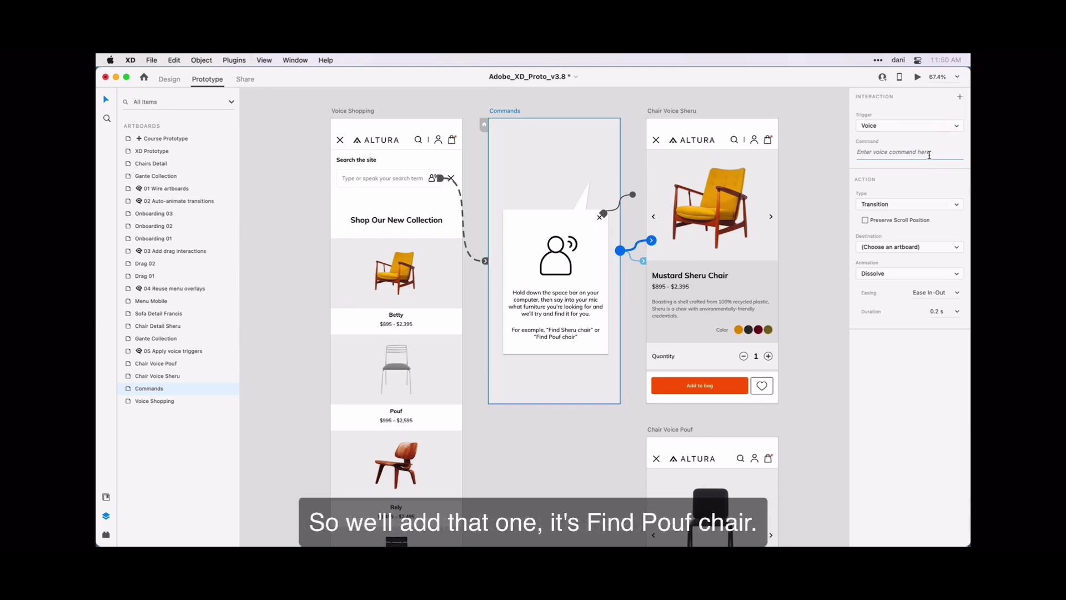
Give the second voice interaction the command 'Find Pouf chair' and destination Chair Voice Pouf.
type("Find Pou")
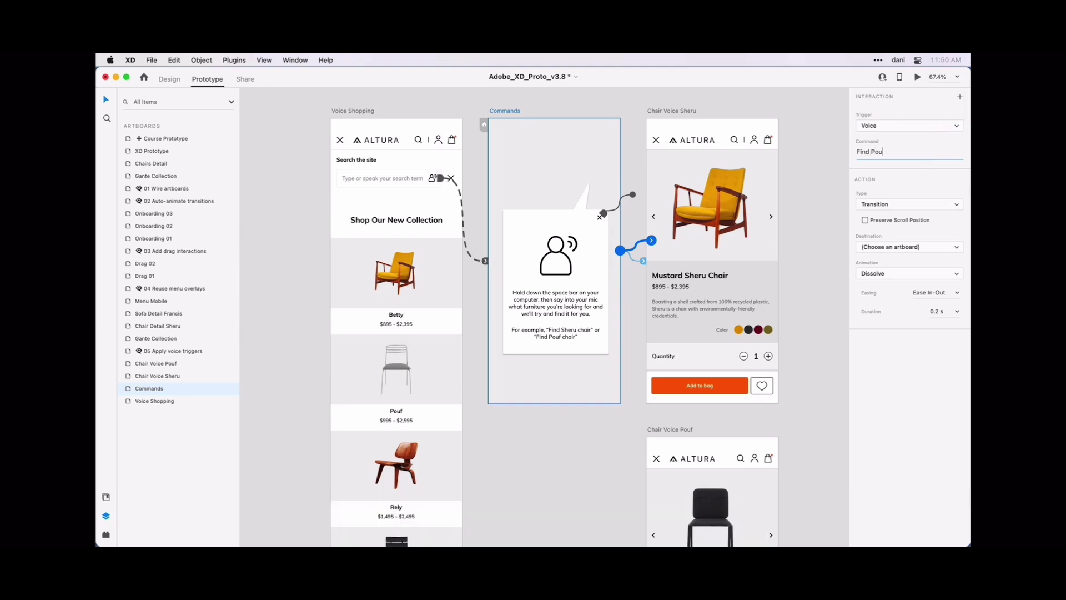
type("f chair")
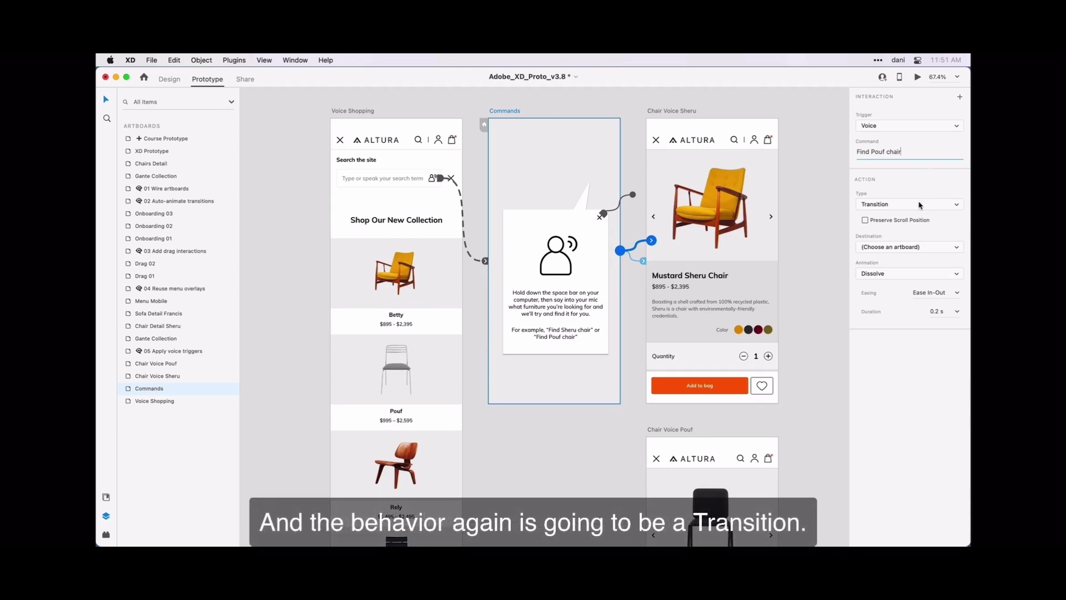
left_click(957, 248)
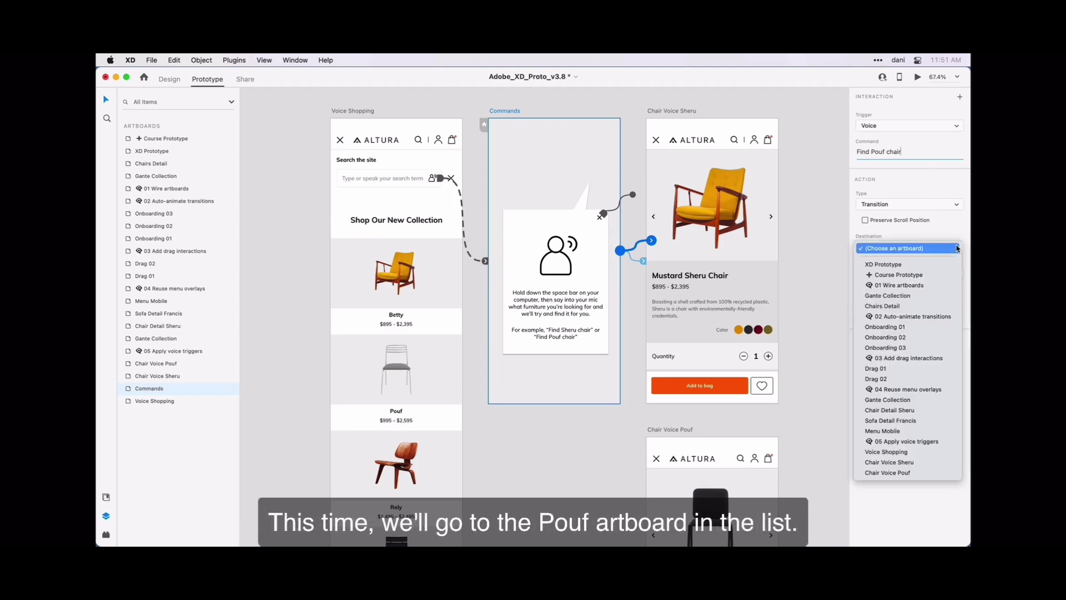
left_click(935, 475)
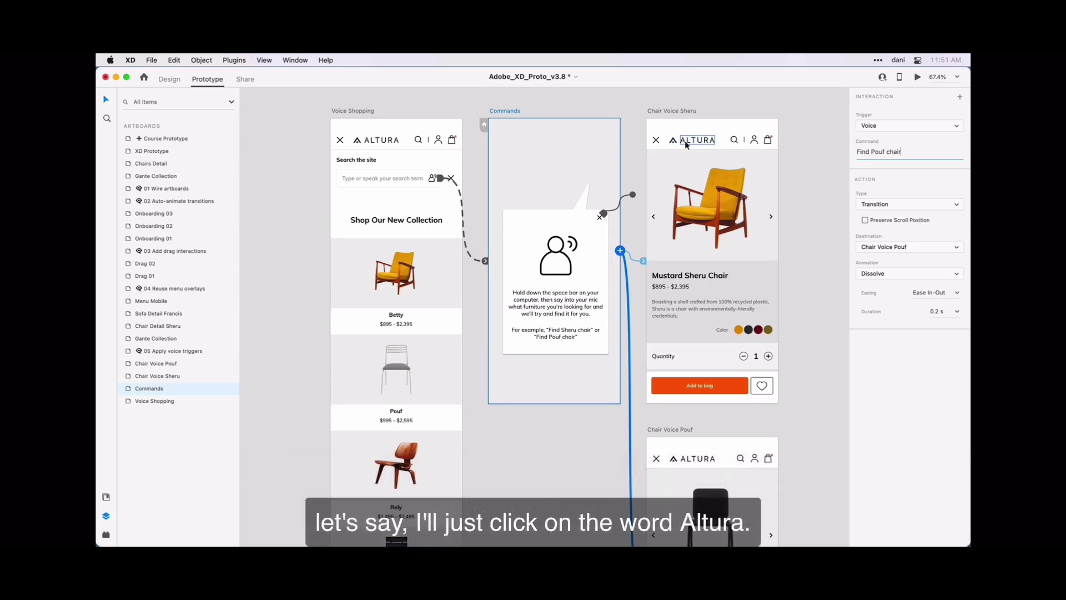
Wire the Chair Voice Sheru ALTURA logo to Voice Shopping, switching its trigger from Voice to Tap.
left_click(687, 143)
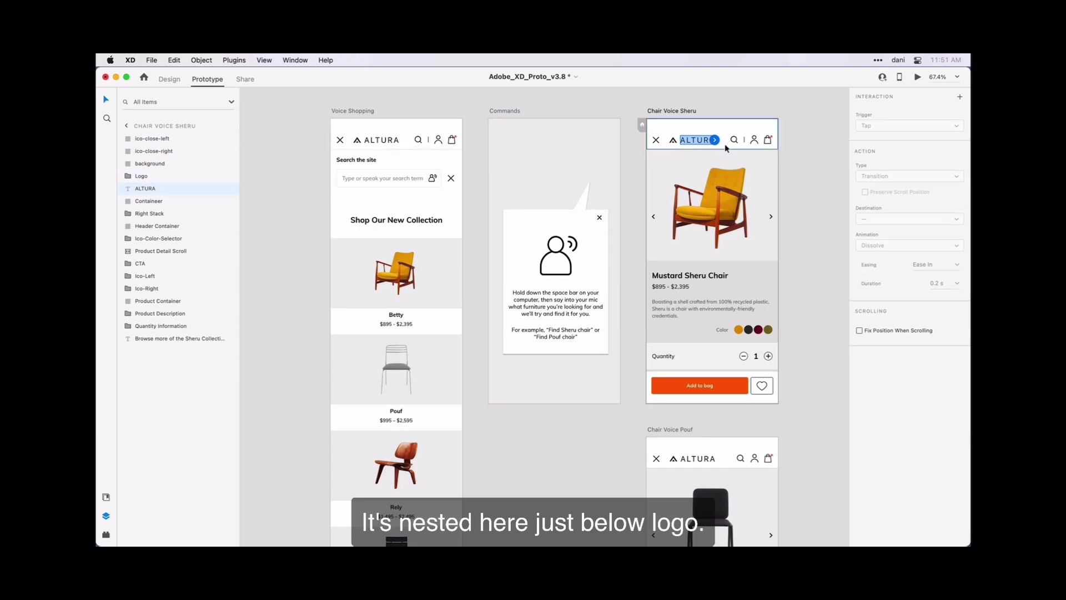
left_click_drag(715, 140, 400, 162)
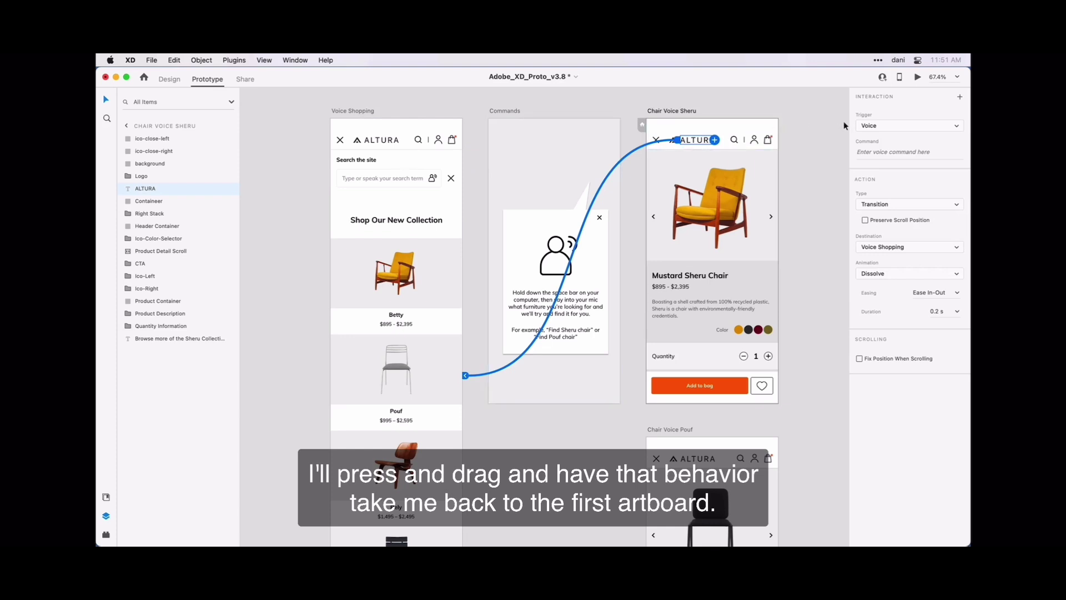
left_click(880, 128)
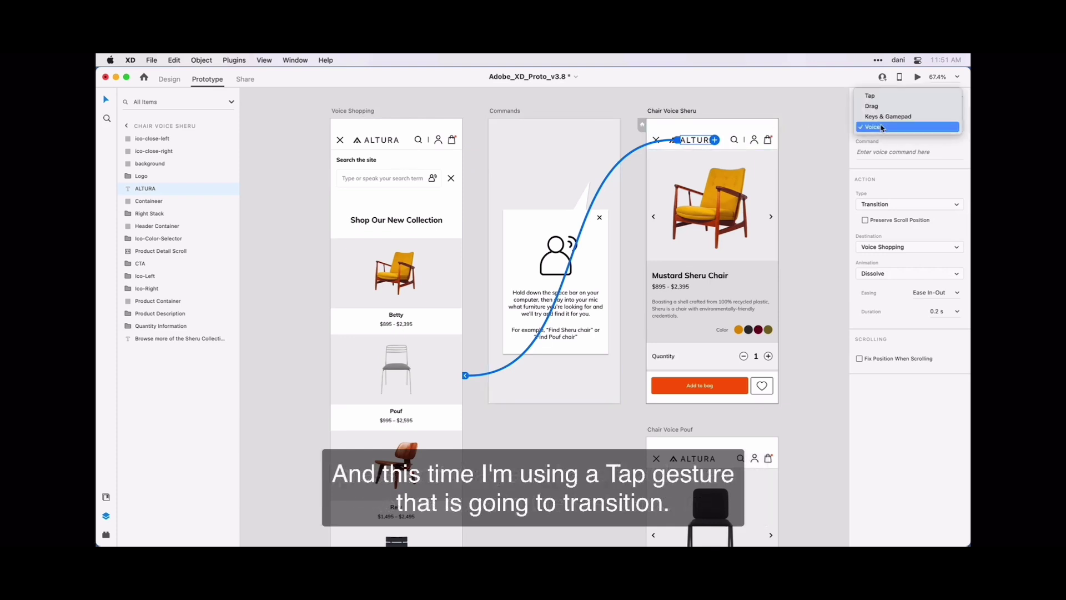
left_click(891, 100)
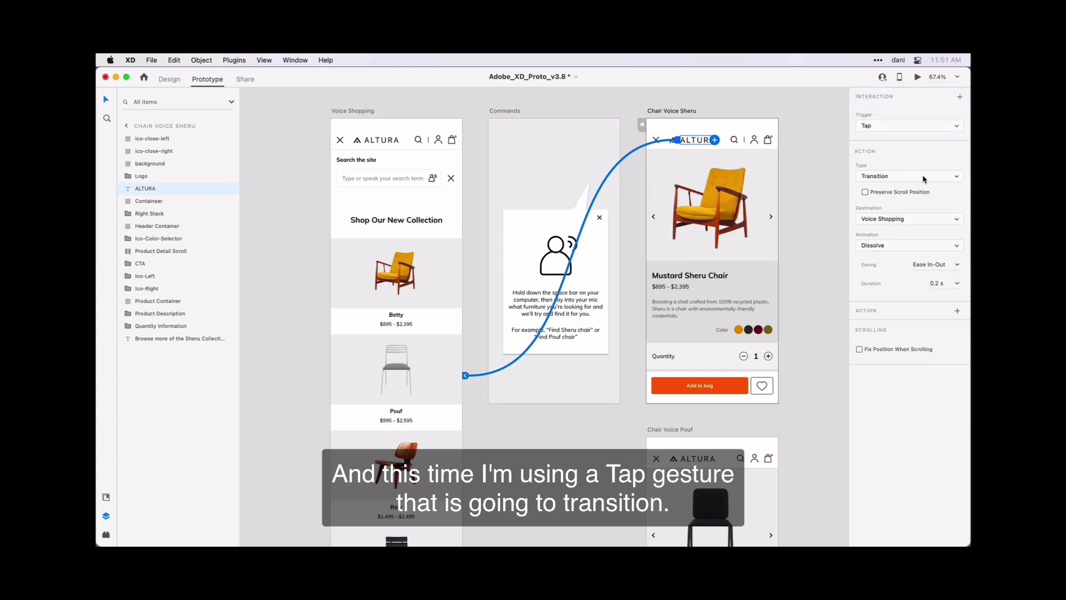
left_click(935, 223)
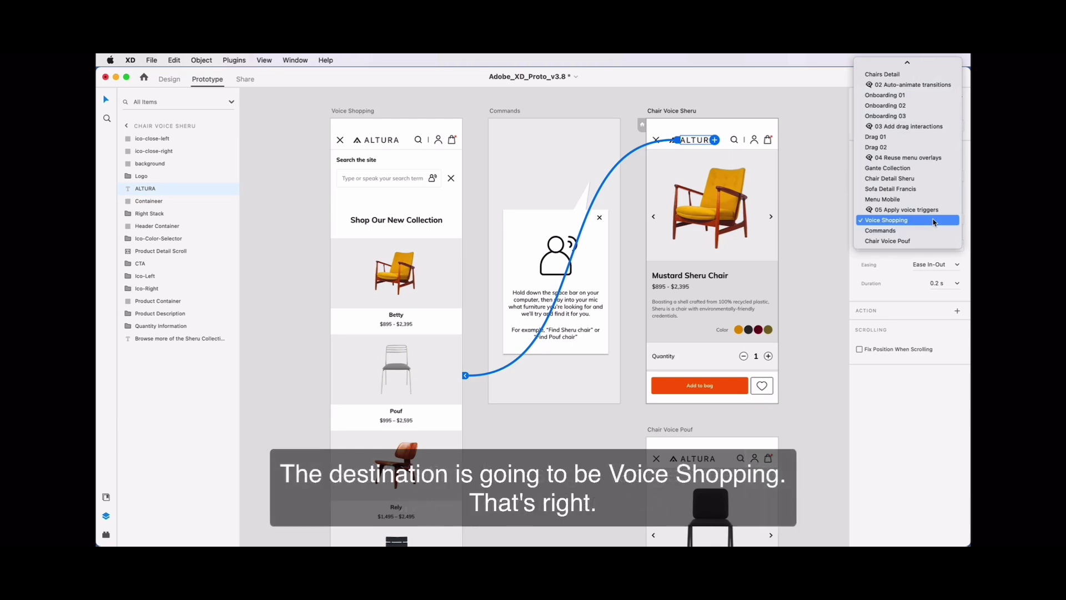
left_click(935, 221)
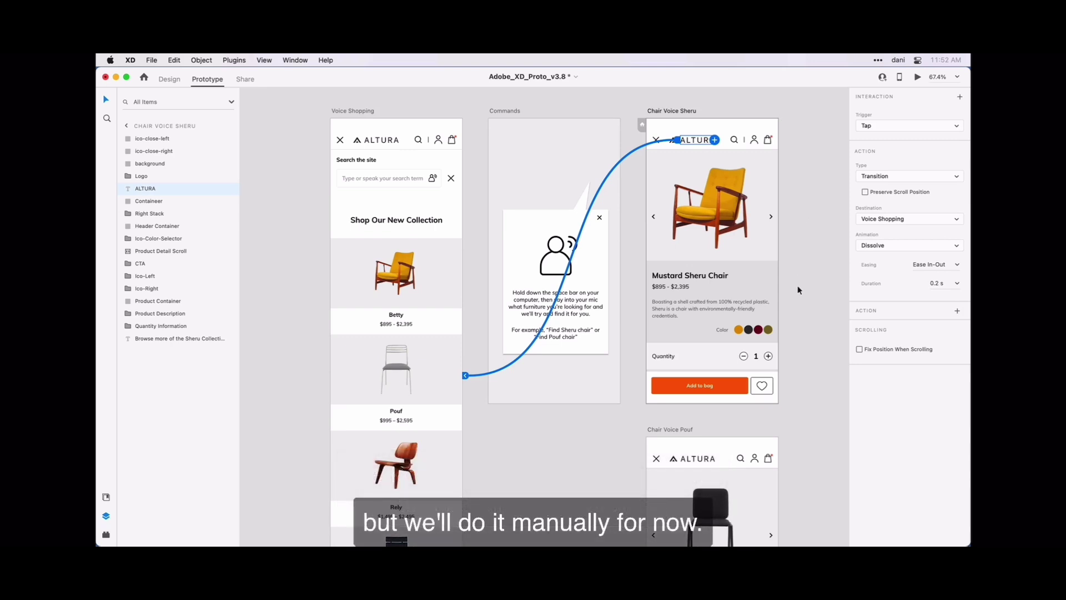
Select the ALTURA text inside the Chair Voice Pouf header and wire it to Voice Shopping.
left_click(696, 461)
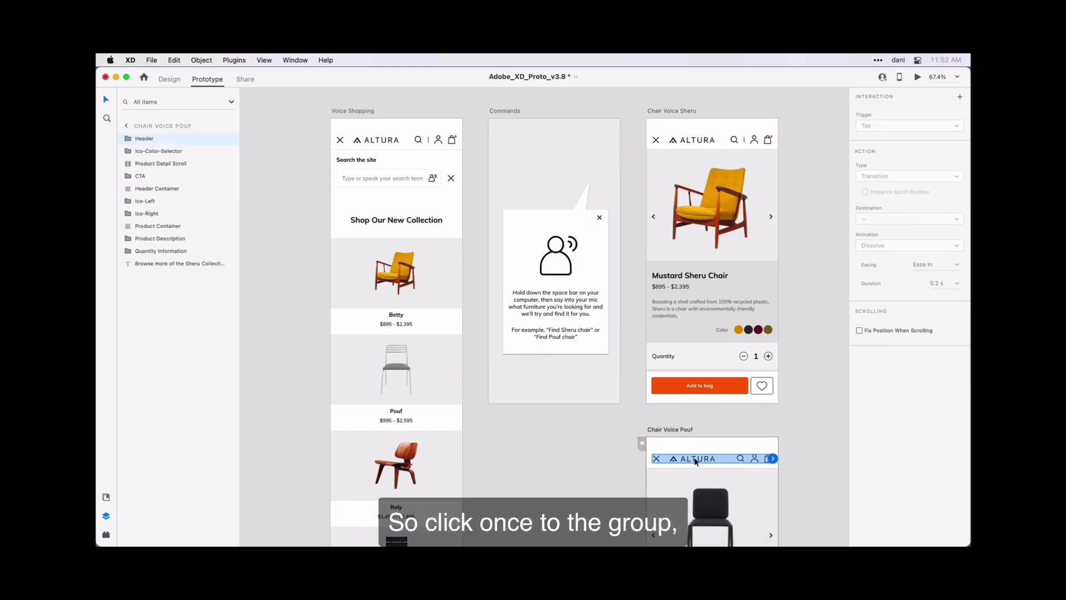
double_click(695, 461)
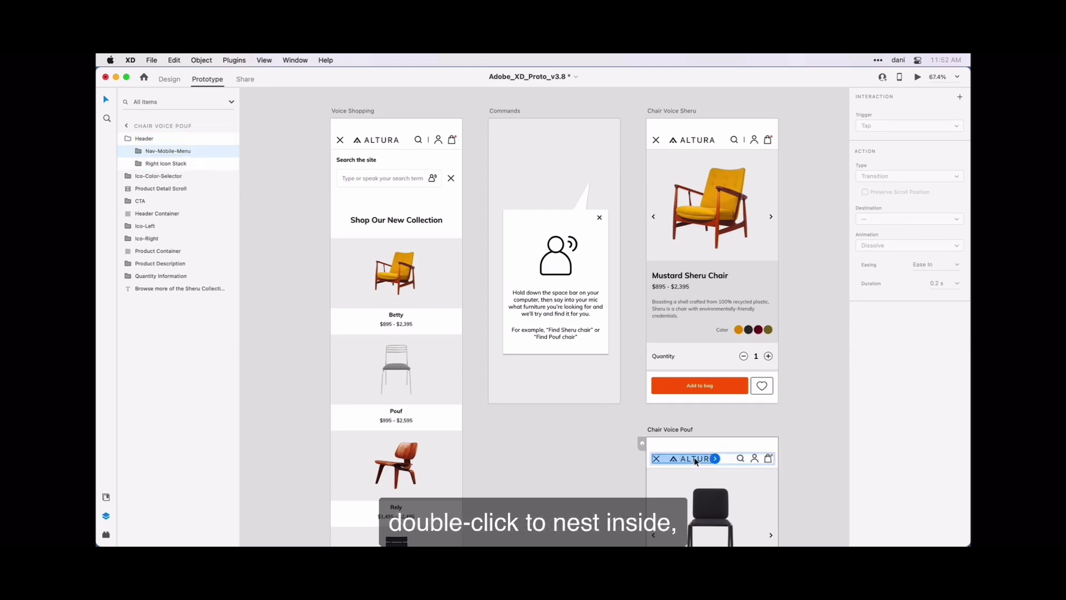
double_click(696, 461)
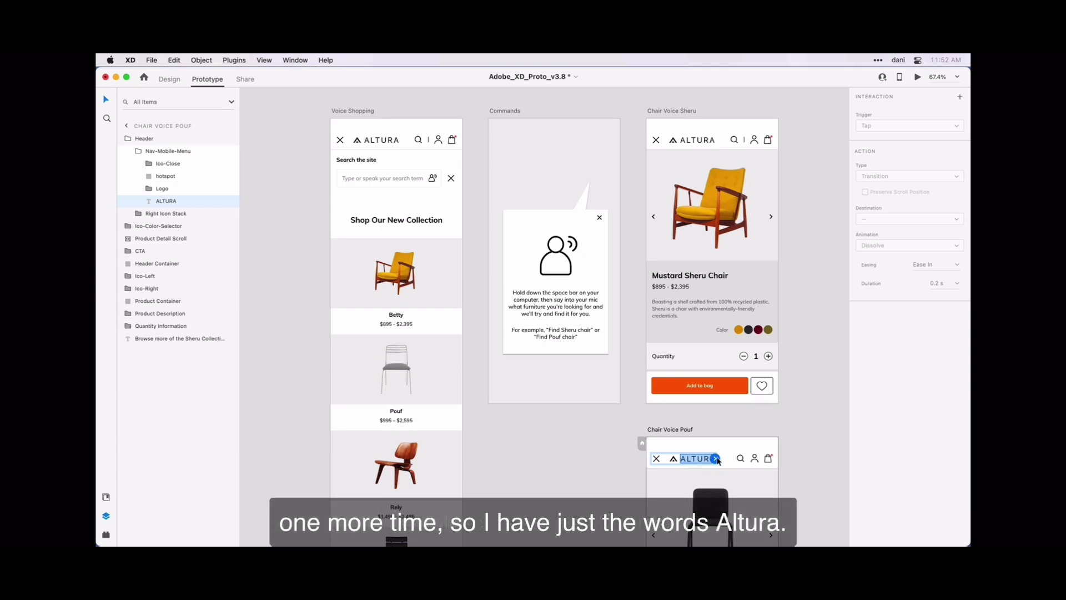
left_click_drag(716, 459, 428, 296)
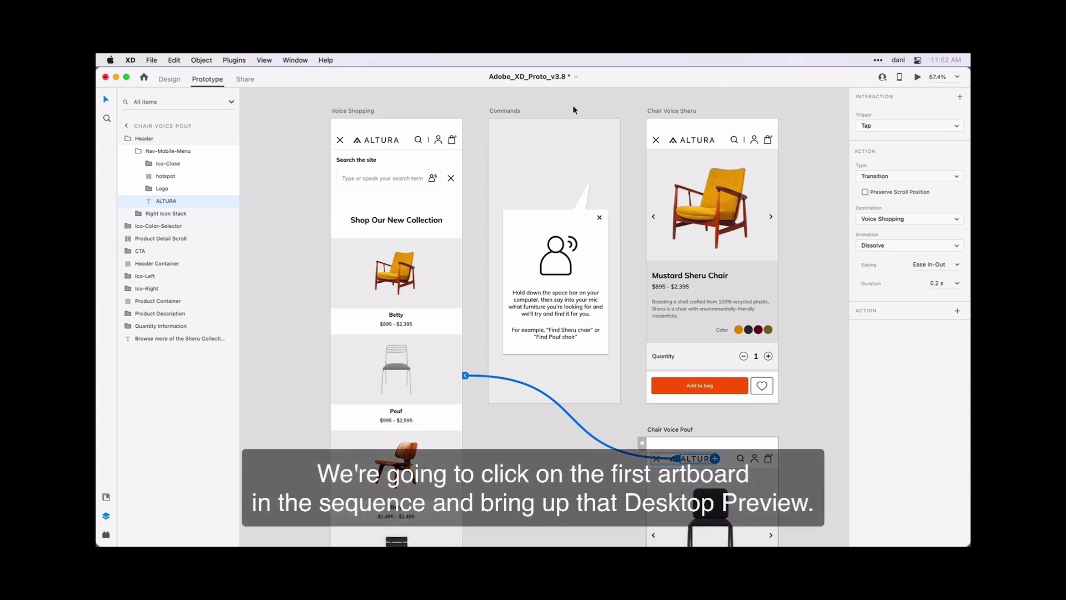
Launch Desktop Preview from the Voice Shopping artboard and scroll through its product list.
left_click(357, 111)
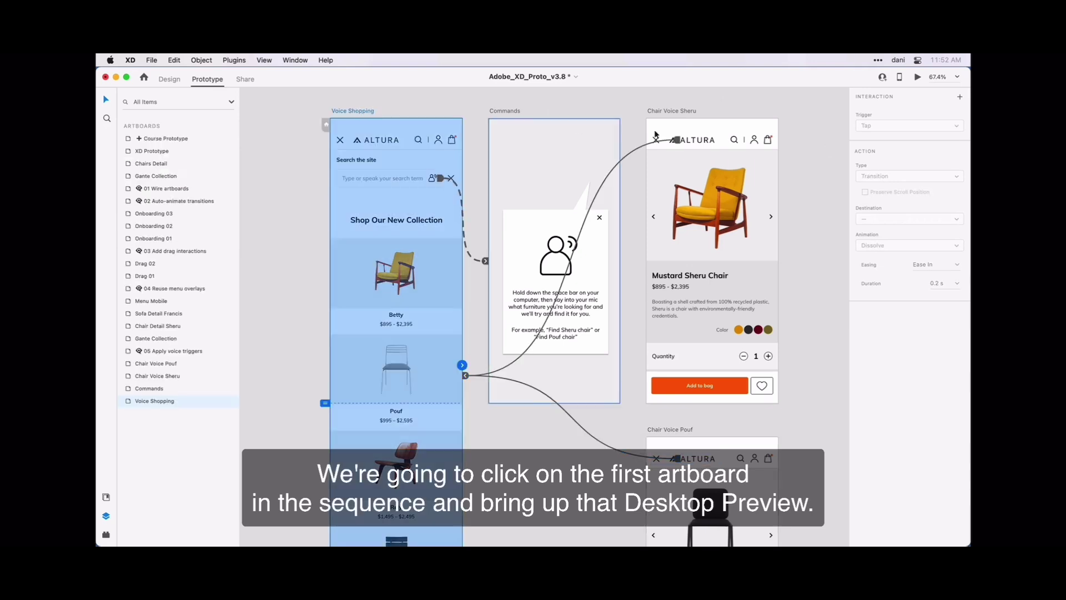
left_click(918, 78)
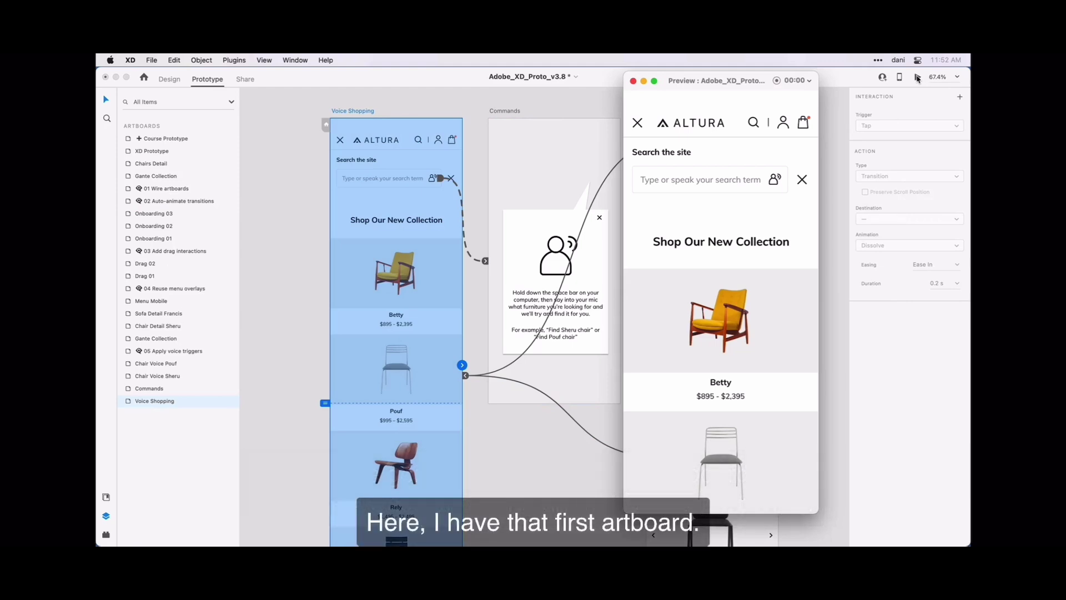
scroll(731, 329, "down", 1)
scroll(730, 329, "down", 5)
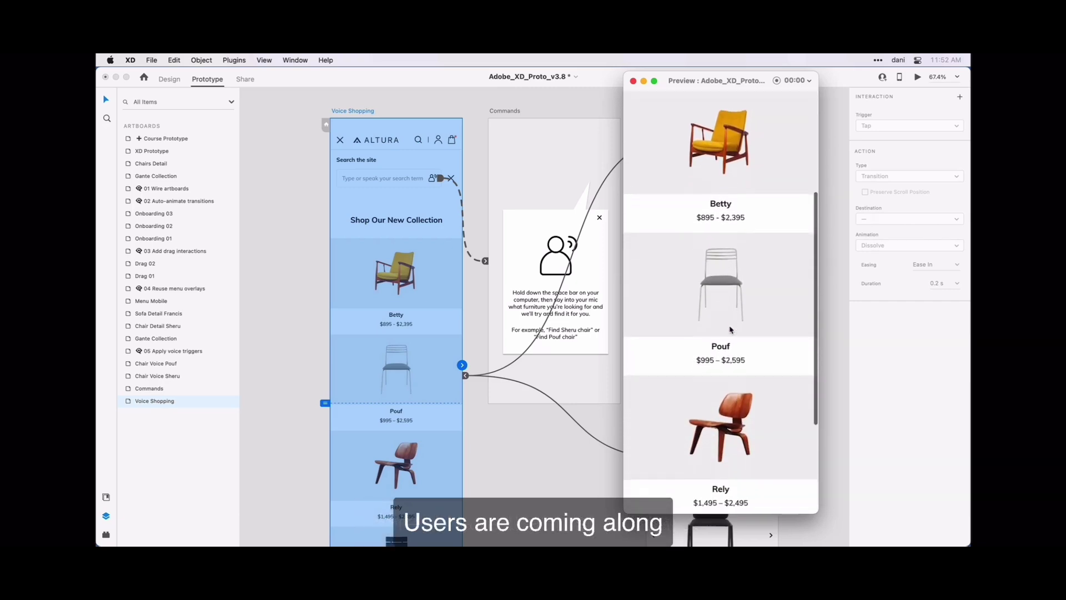
scroll(731, 330, "down", 4)
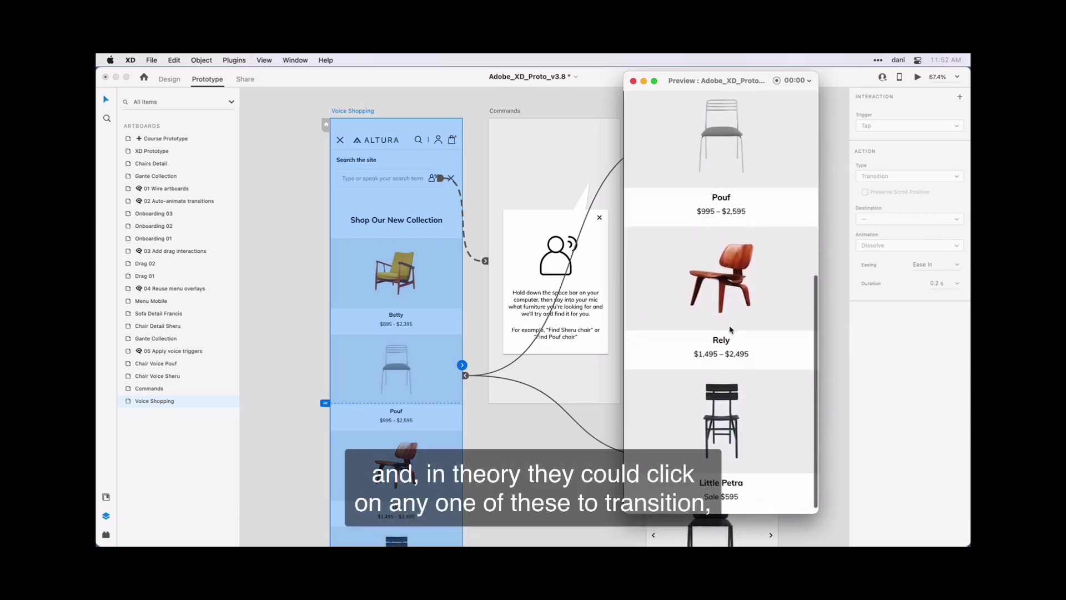
scroll(731, 330, "up", 2)
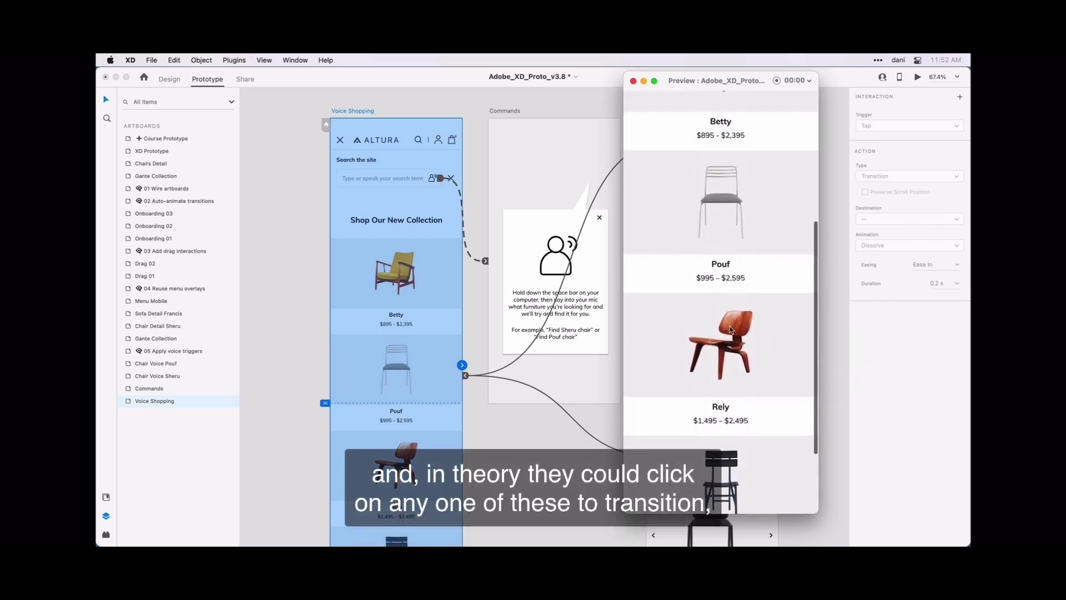
scroll(731, 329, "up", 7)
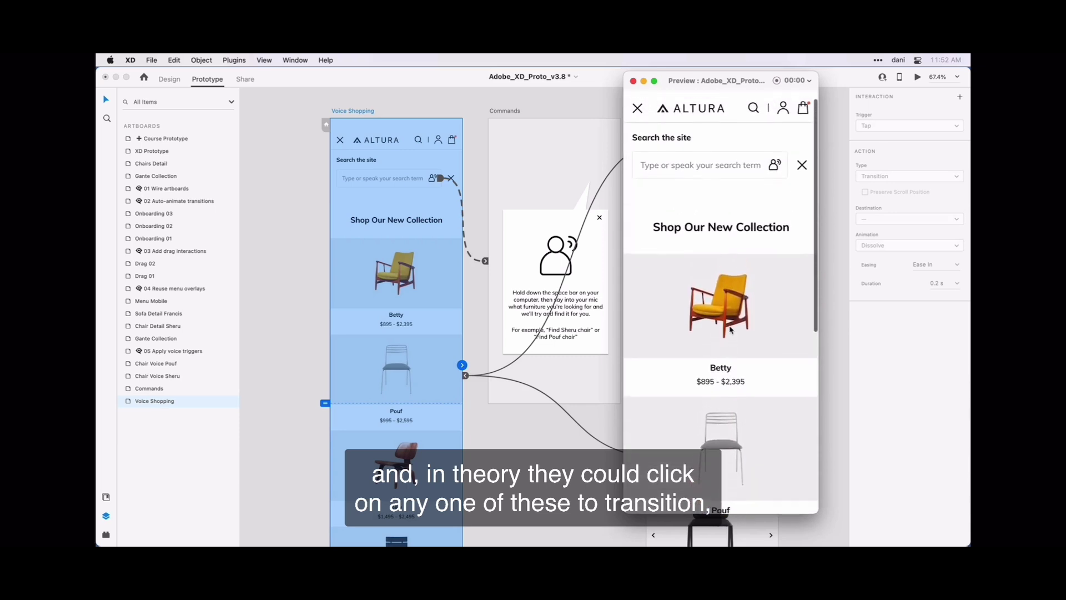
scroll(731, 329, "up", 1)
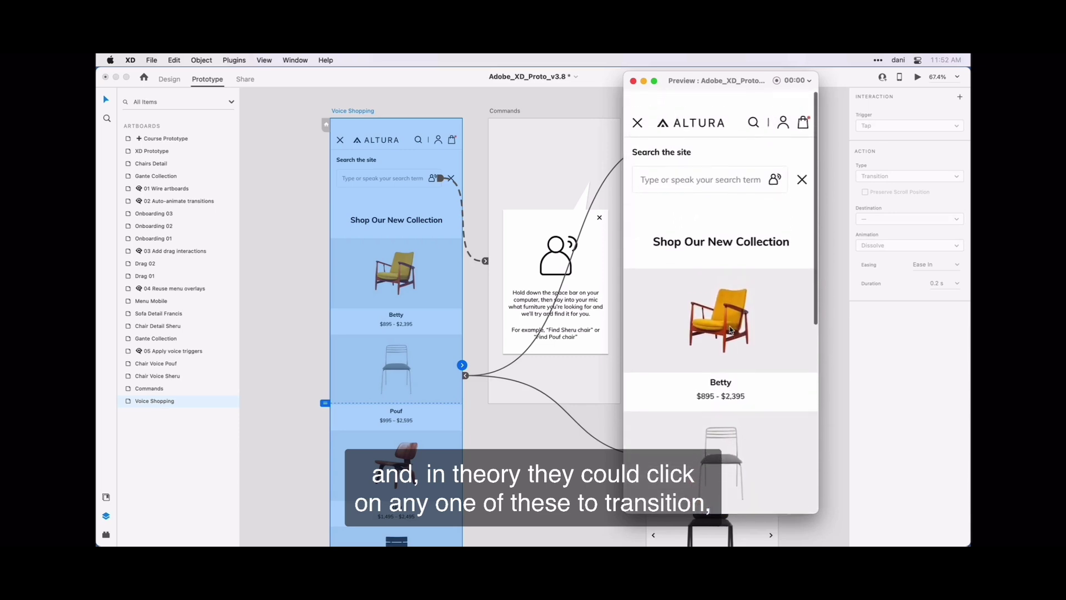
Bring up the voice search overlay from the microphone icon in the preview's search field.
left_click(775, 185)
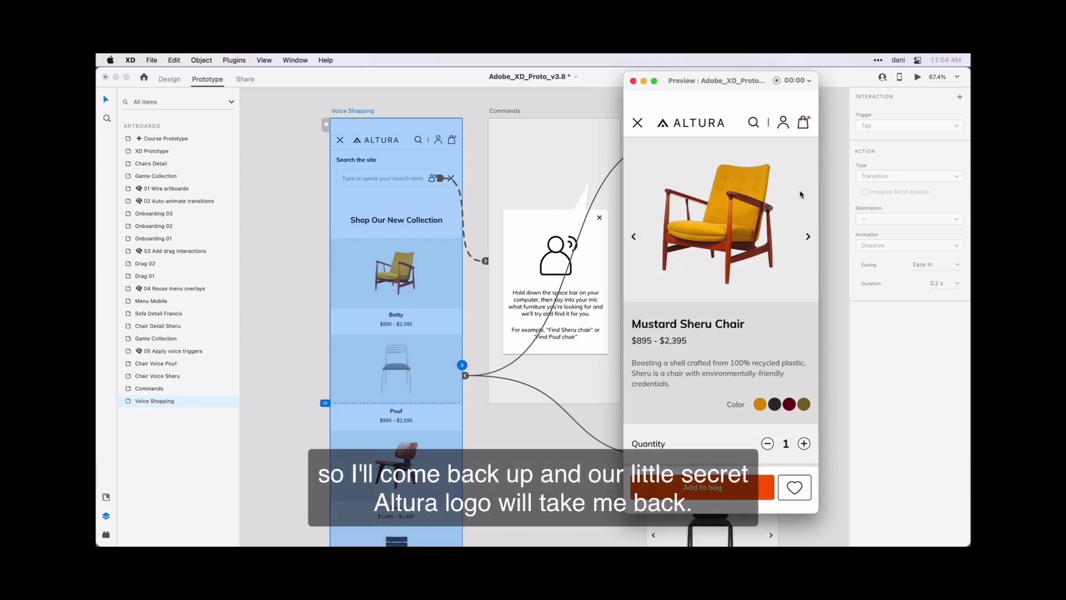
Return from the Mustard Sheru Chair page to Voice Shopping using the ALTURA logo.
left_click(709, 128)
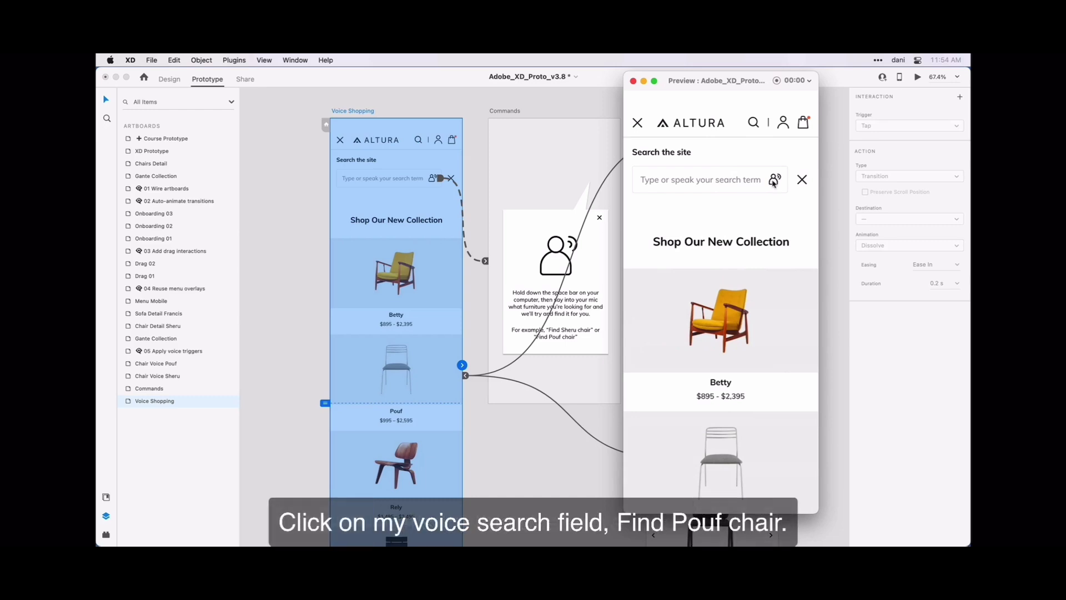
Speak 'Find Pouf chair' to reach the Charcoal Pouf Chair page, then return via the ALTURA logo.
left_click(772, 182)
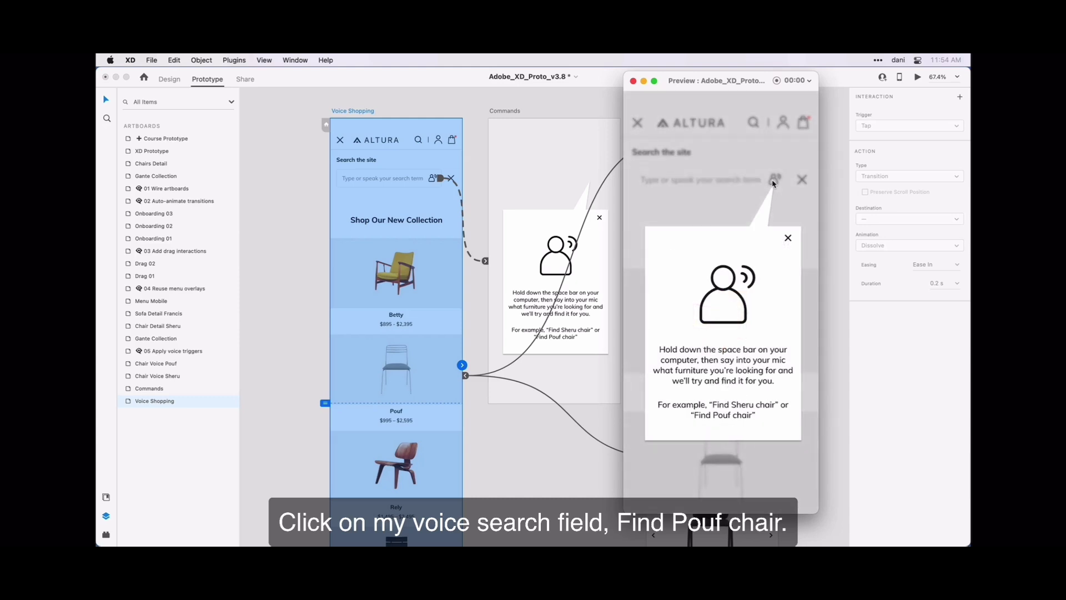
key("space")
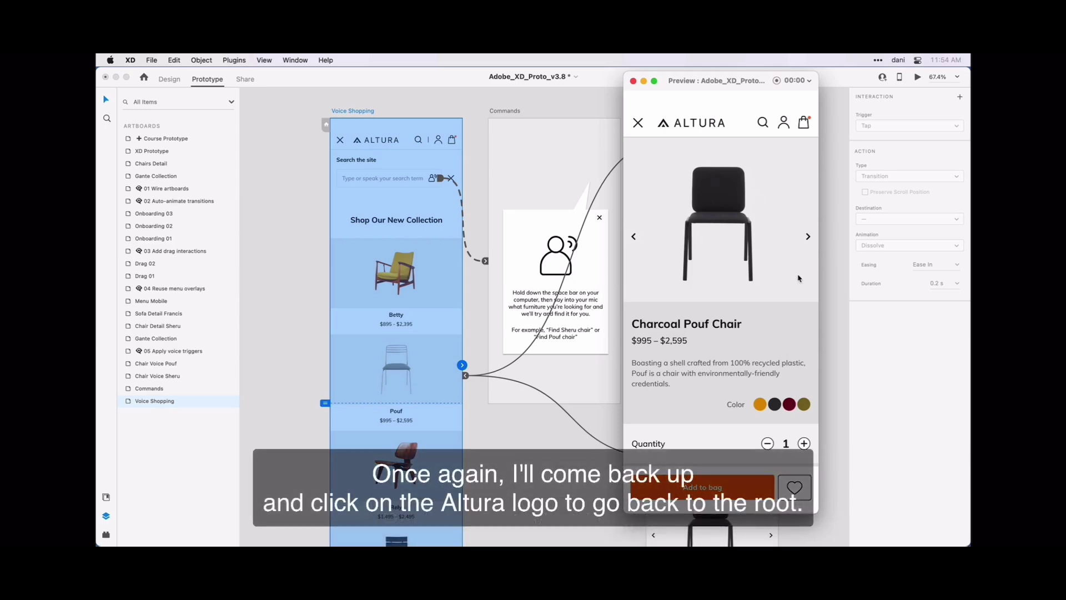
left_click(719, 130)
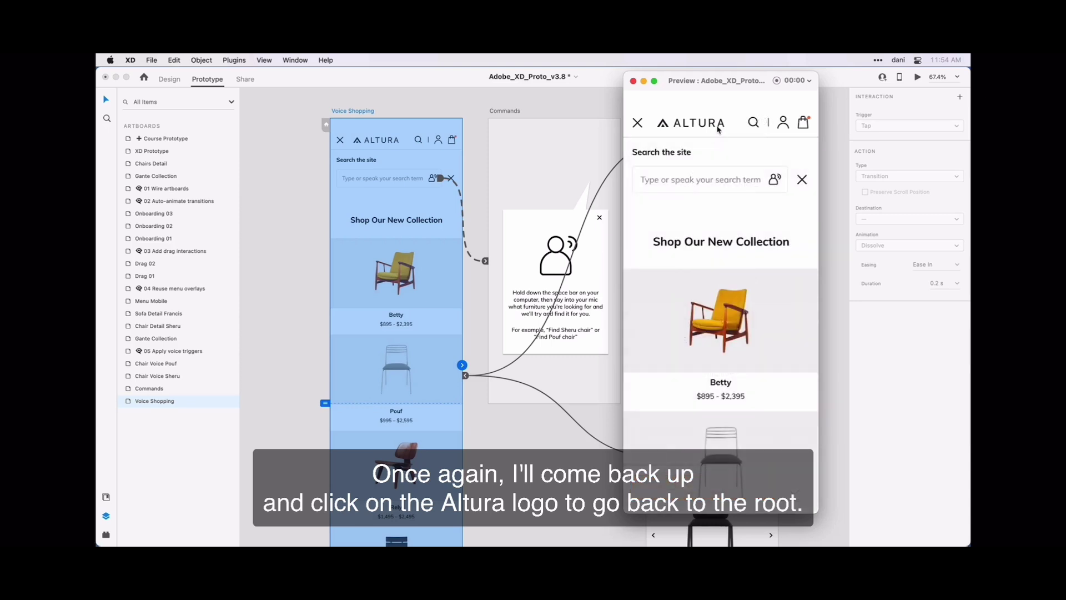